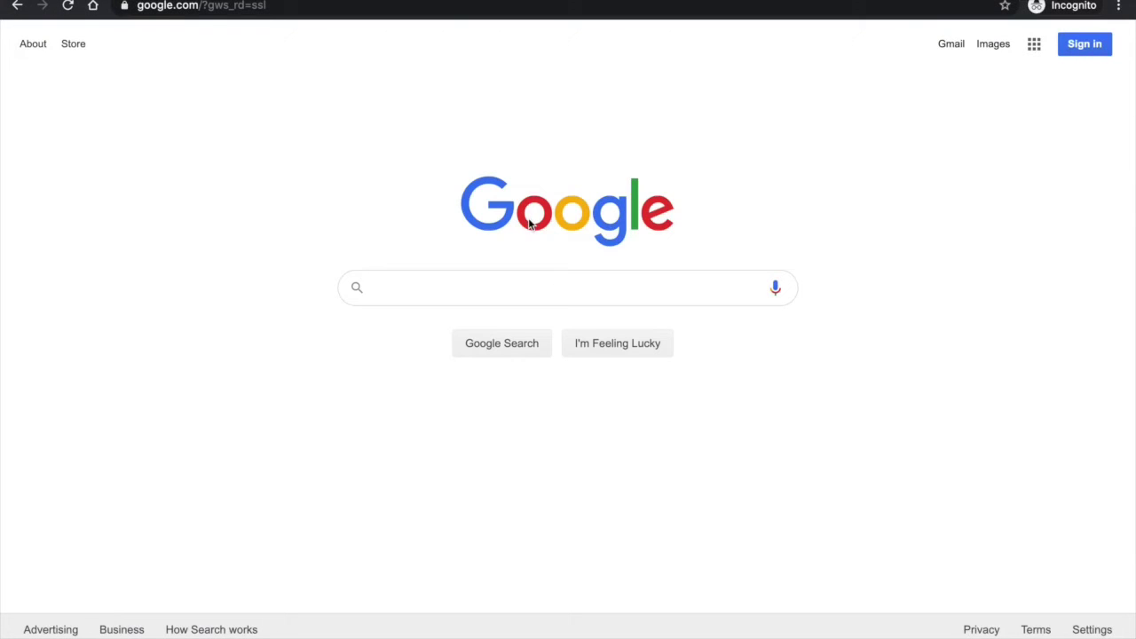
# Go to the FamilySearch website from the address-bar suggestion
pyautogui.click(428, 6)
pyautogui.write('family')
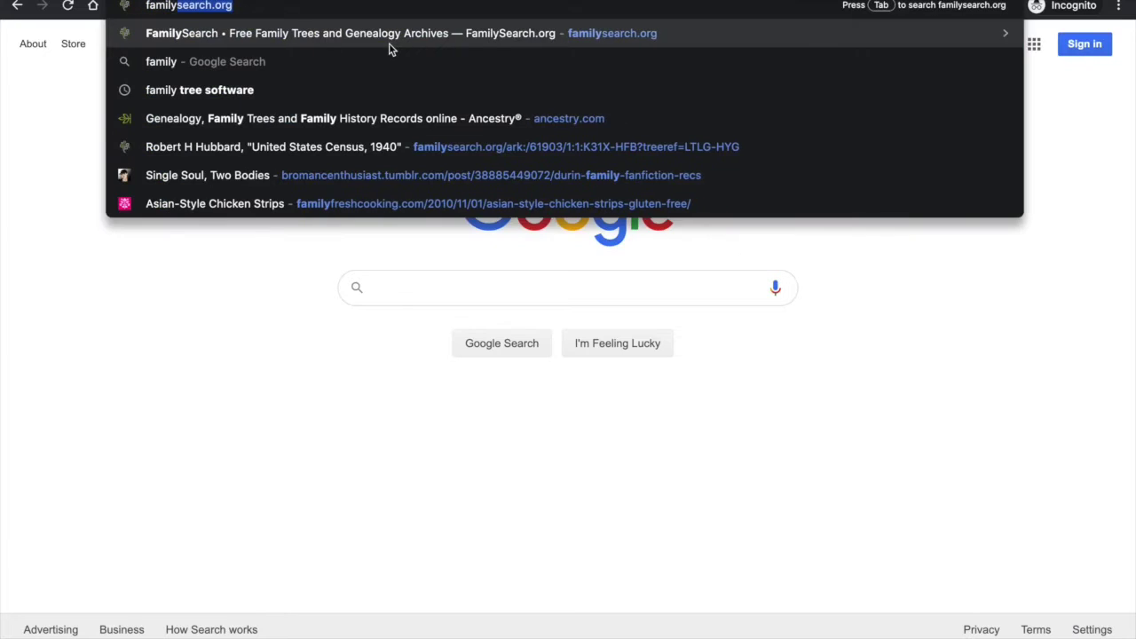
pyautogui.click(389, 49)
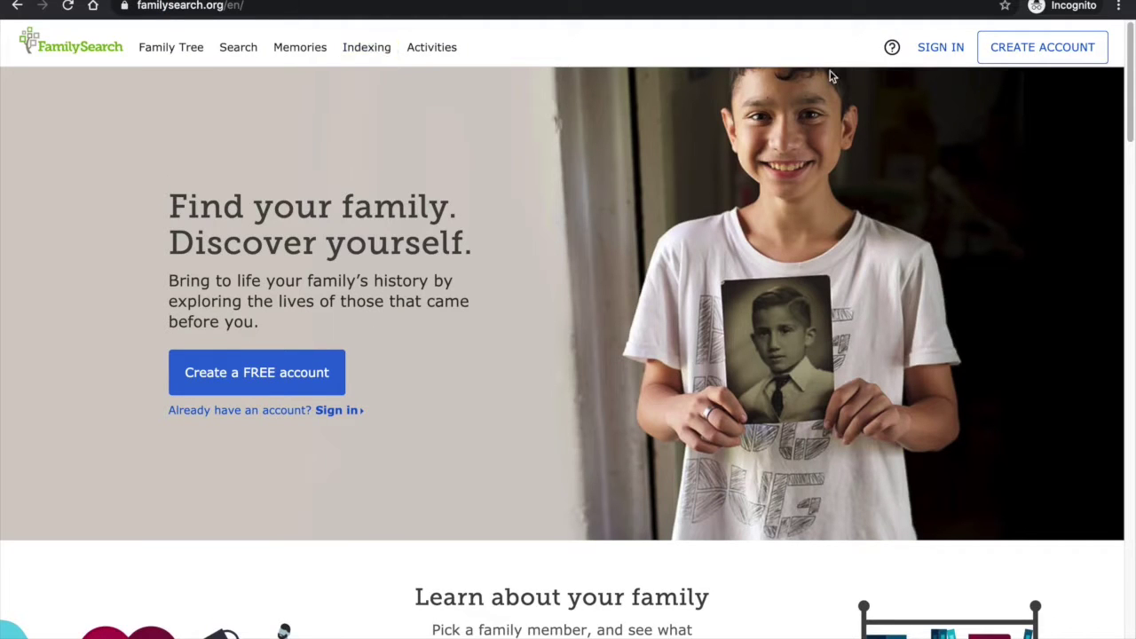
# Start creating a free account and enter the first name
pyautogui.click(1069, 51)
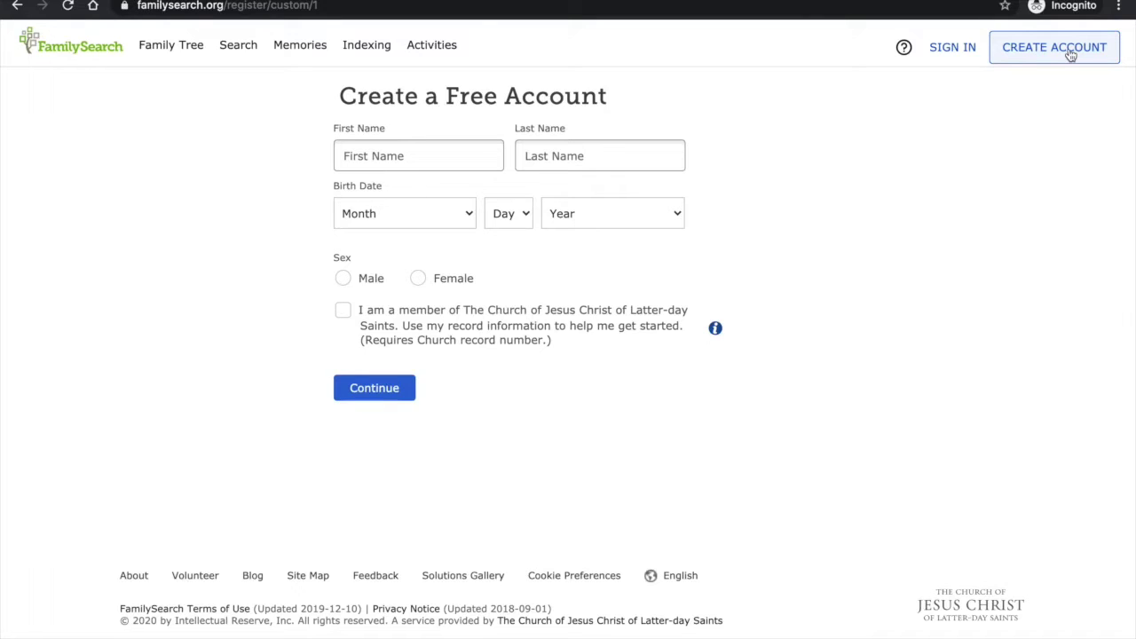
pyautogui.click(347, 155)
pyautogui.write('Bernadette')
pyautogui.press('Tab')
# Enter the last-name initial, continue, and take the suggested available username
pyautogui.write('S')
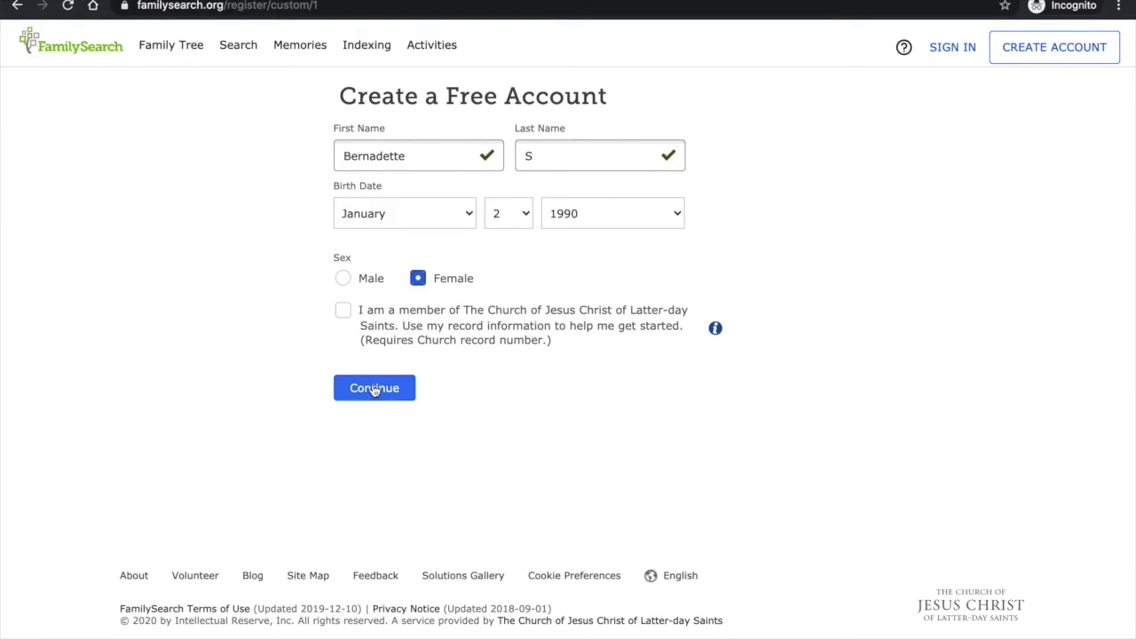
pyautogui.click(374, 388)
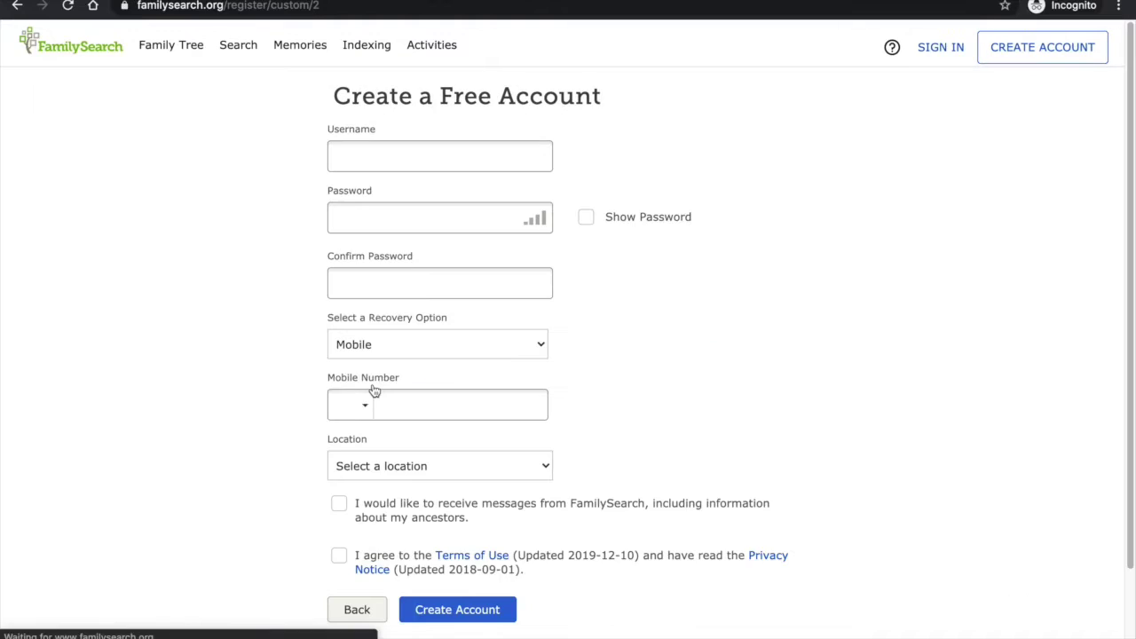
pyautogui.click(375, 155)
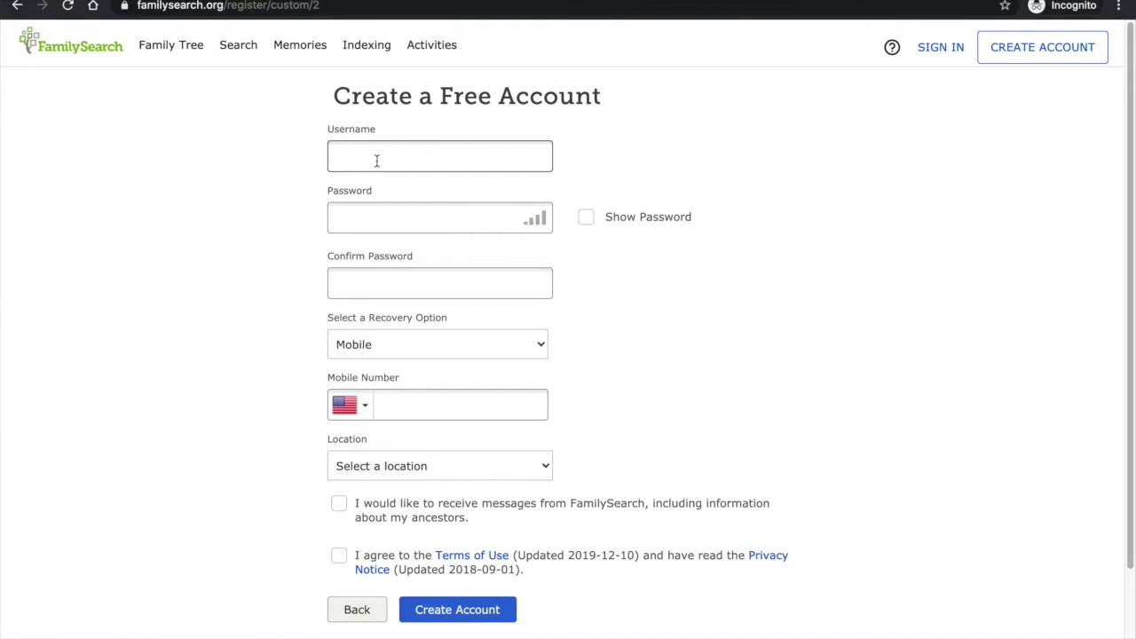
pyautogui.write('bernadettes')
pyautogui.scroll(-1, 568, 355)
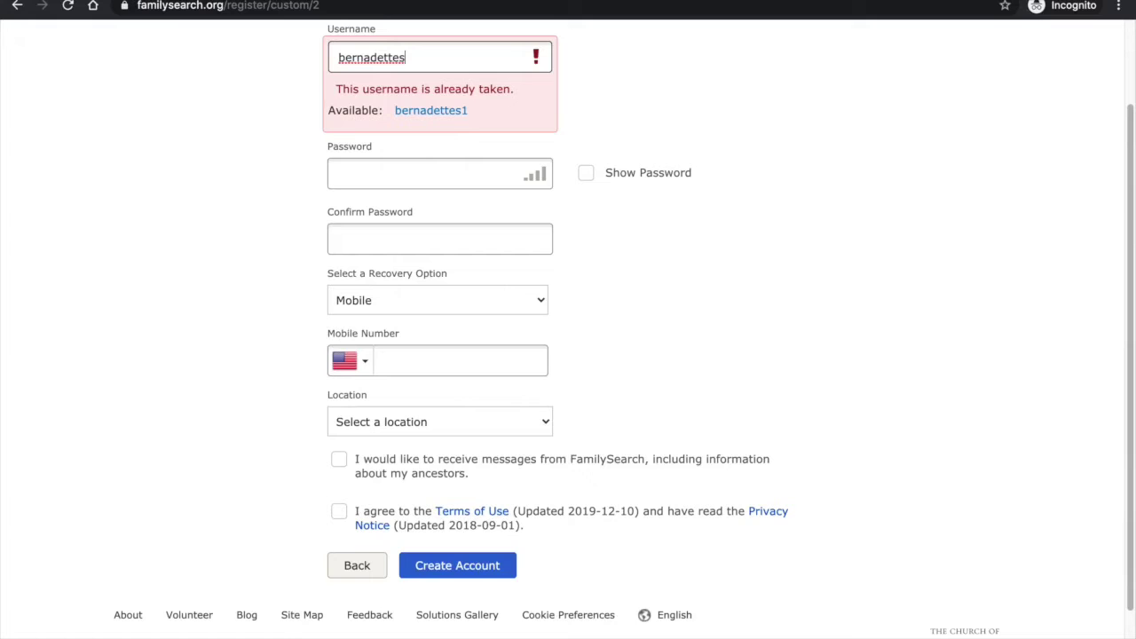
pyautogui.click(429, 112)
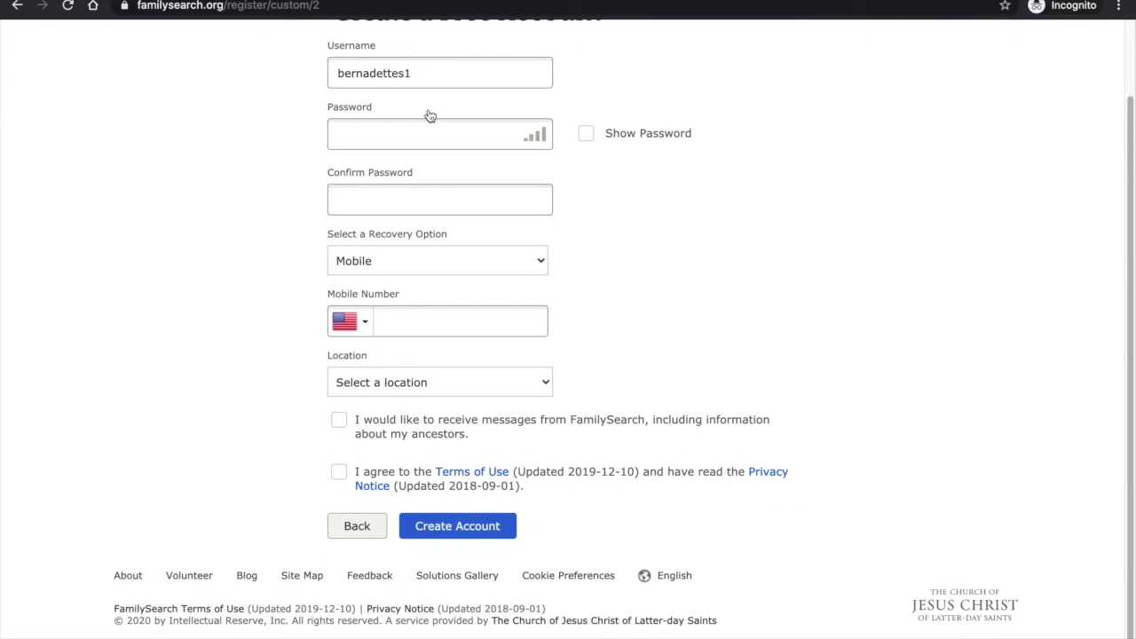
# Paste the password into both fields and set e-mail recovery with the recovery address
pyautogui.click(431, 133)
pyautogui.hotkey('ctrl', 'v')
pyautogui.click(443, 198)
pyautogui.hotkey('ctrl', 'v')
pyautogui.press('Tab')
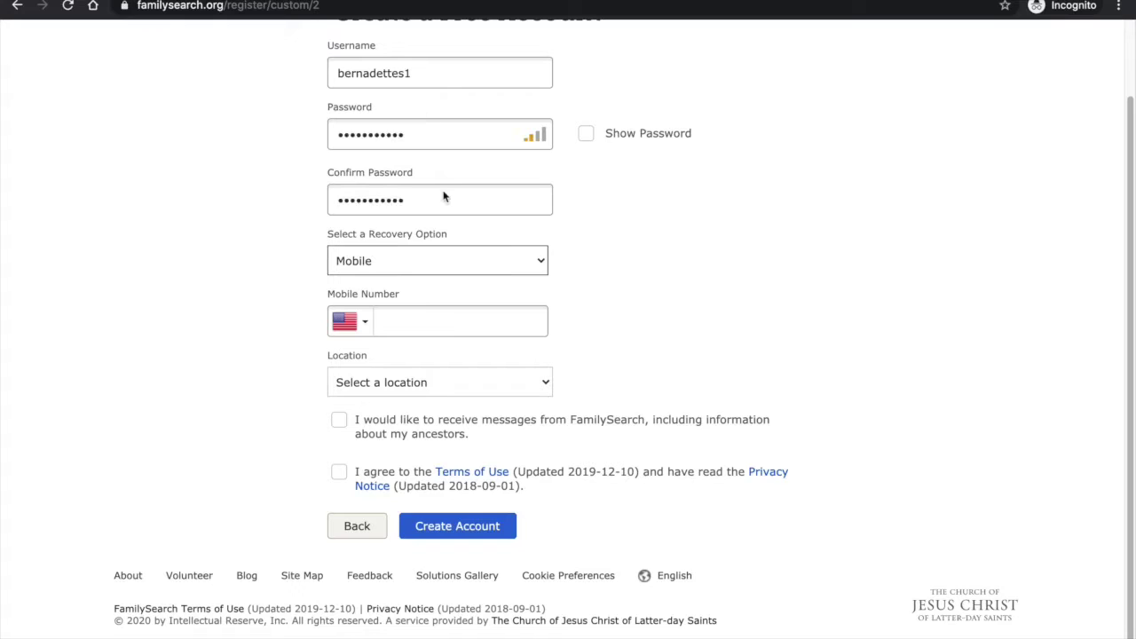
pyautogui.click(432, 259)
pyautogui.click(431, 275)
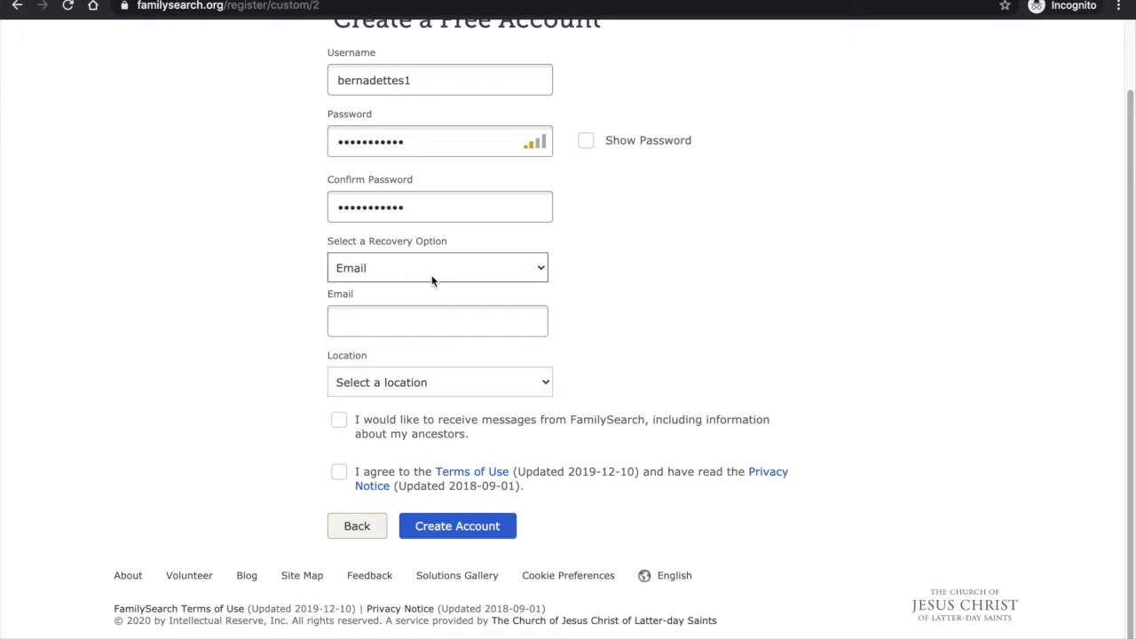
pyautogui.press('Tab')
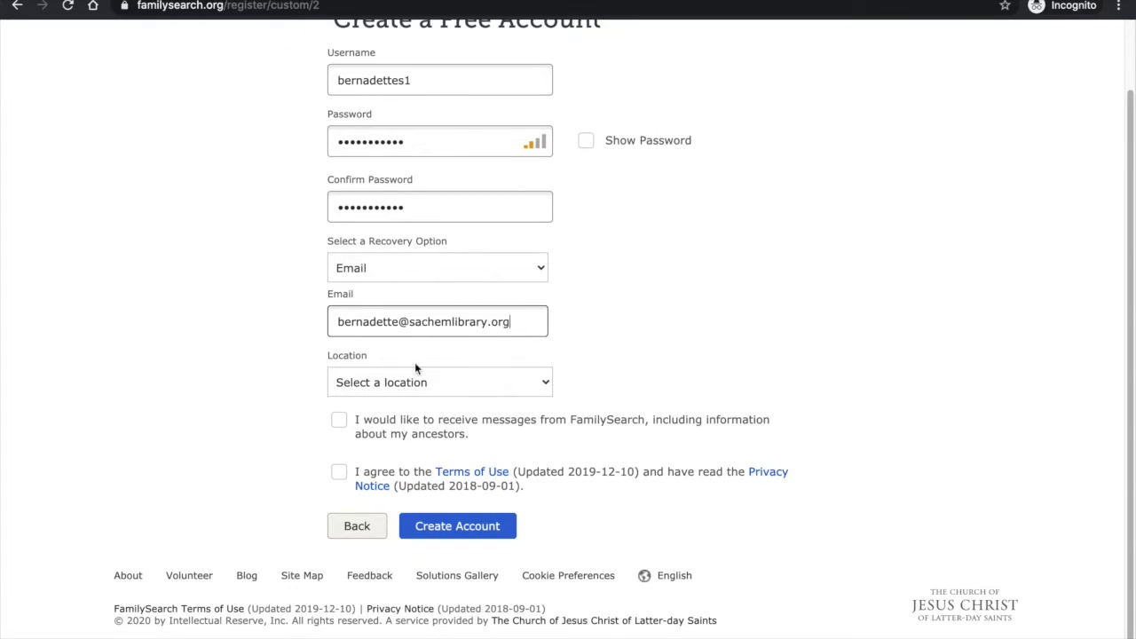
# Set the location to United States, accept the Terms of Use, and submit the registration
pyautogui.click(409, 380)
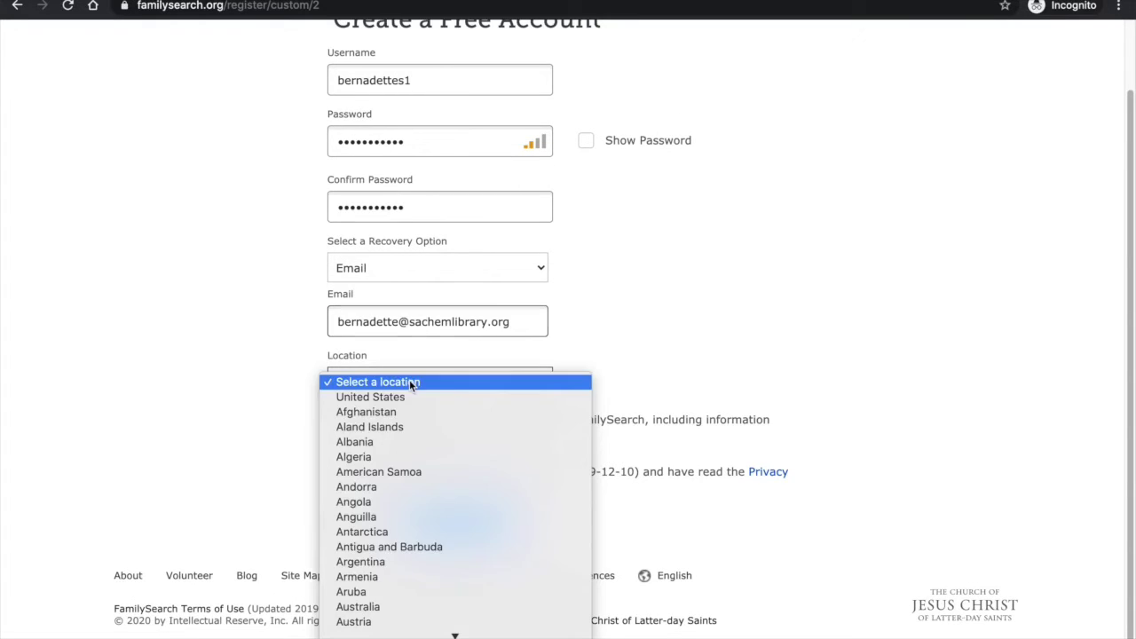
pyautogui.click(407, 398)
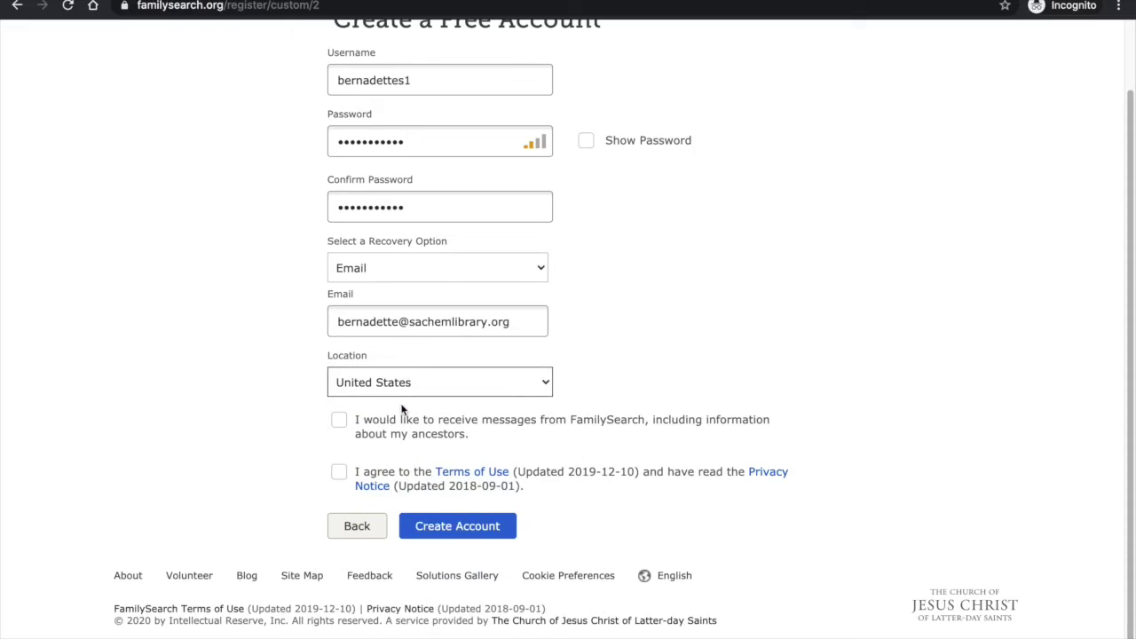
pyautogui.click(339, 473)
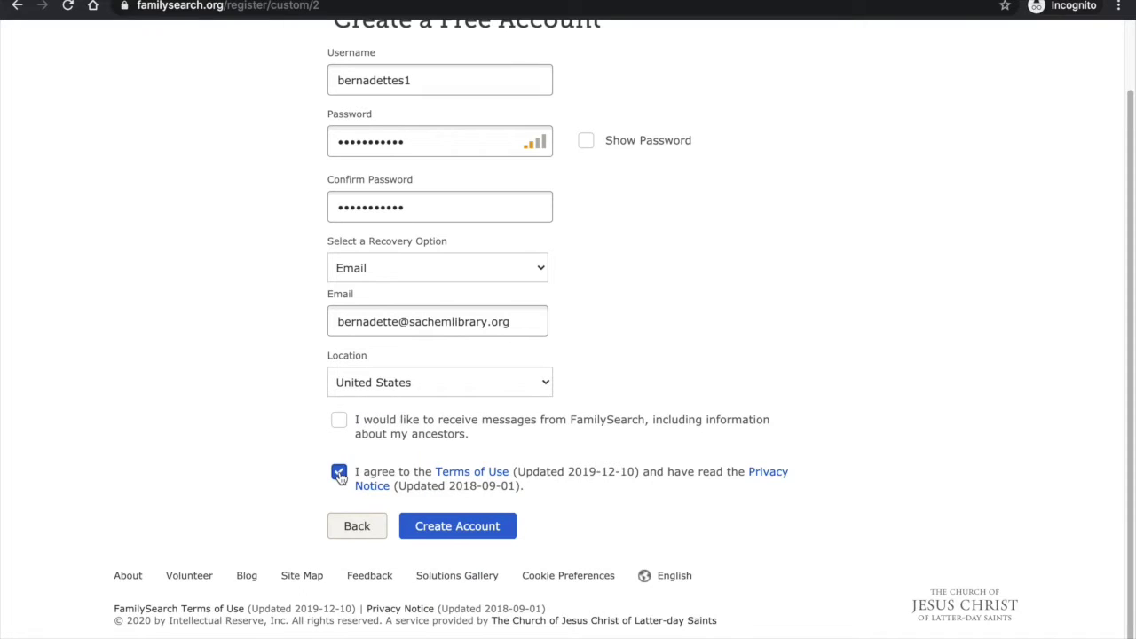
pyautogui.click(458, 532)
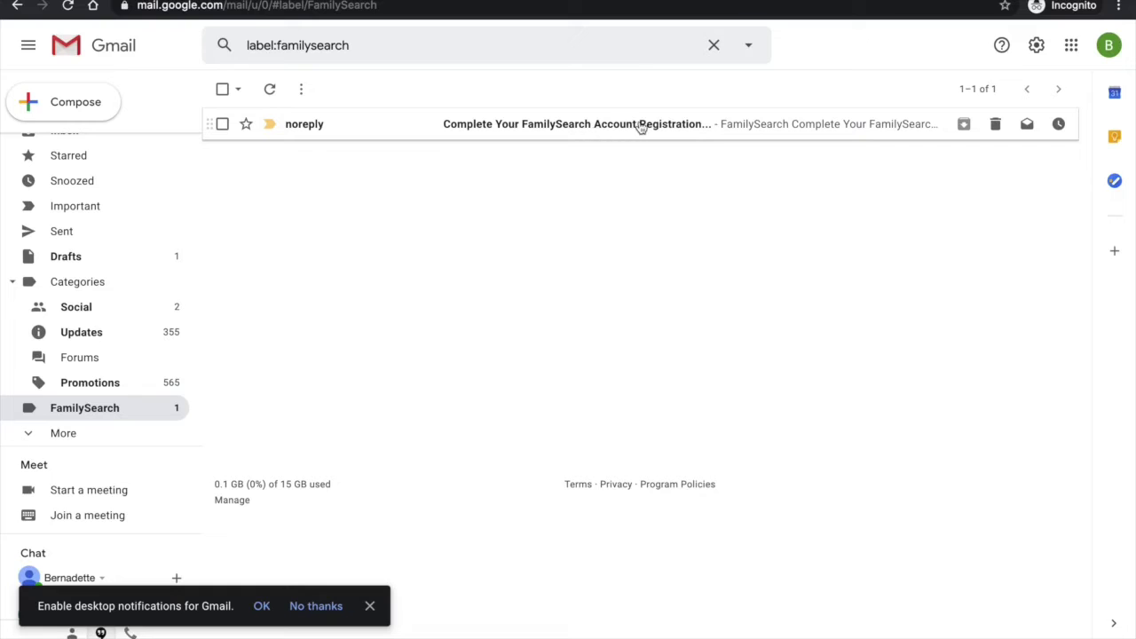
# Open the 'Complete Your FamilySearch Account Registration' e-mail and scroll down to its registration link
pyautogui.click(509, 134)
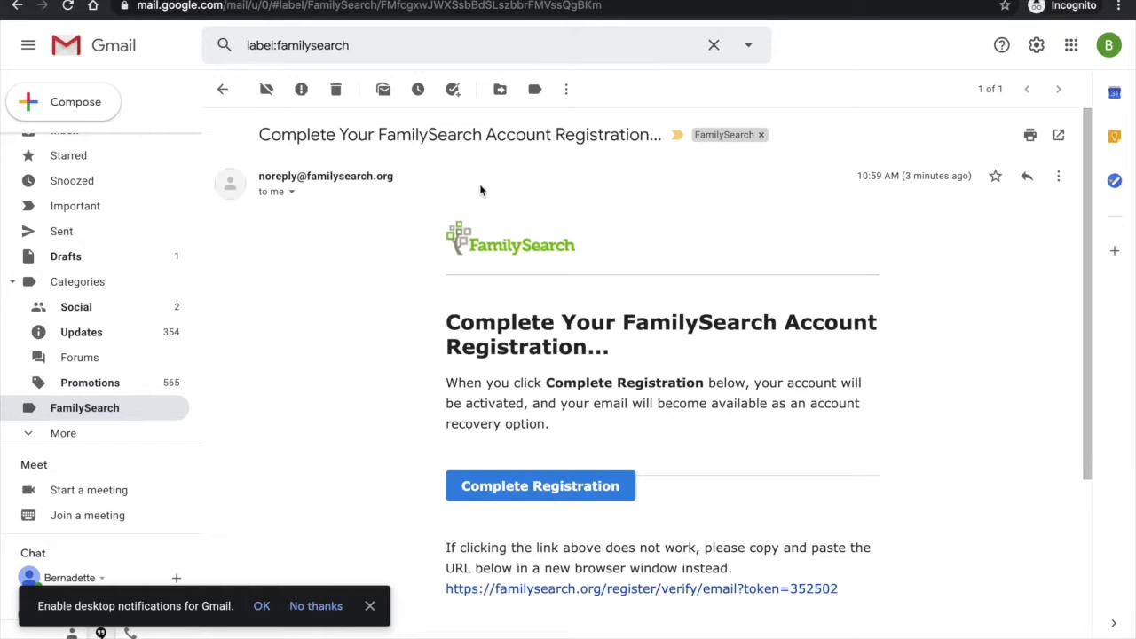
pyautogui.scroll(-2, 493, 229)
pyautogui.scroll(-1, 494, 238)
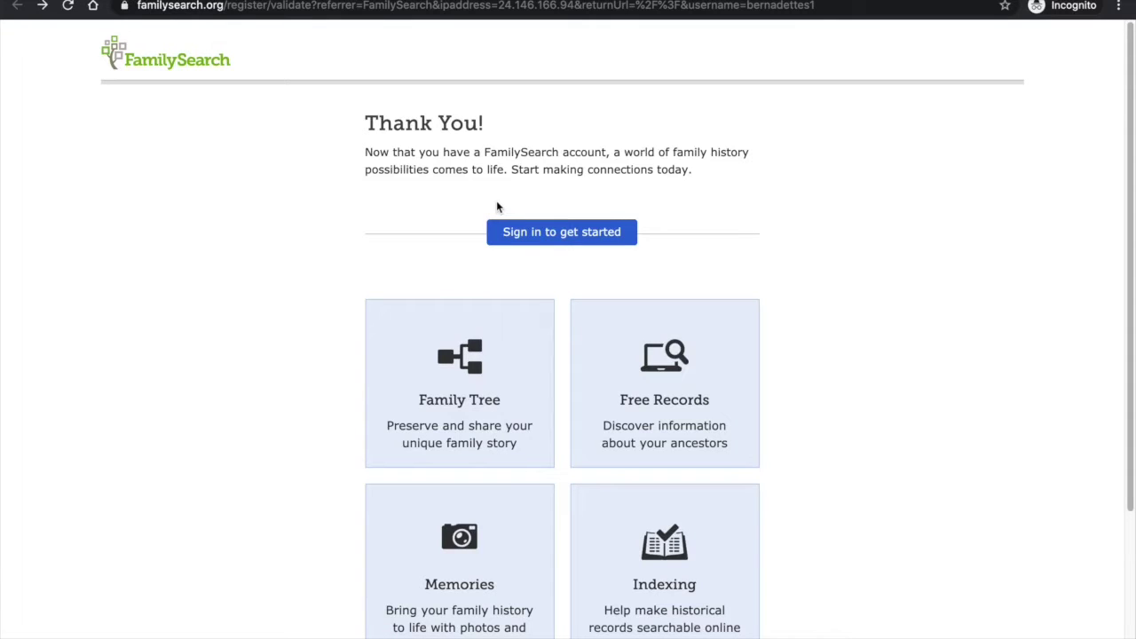
# Sign in to the new account with the pasted password
pyautogui.click(511, 231)
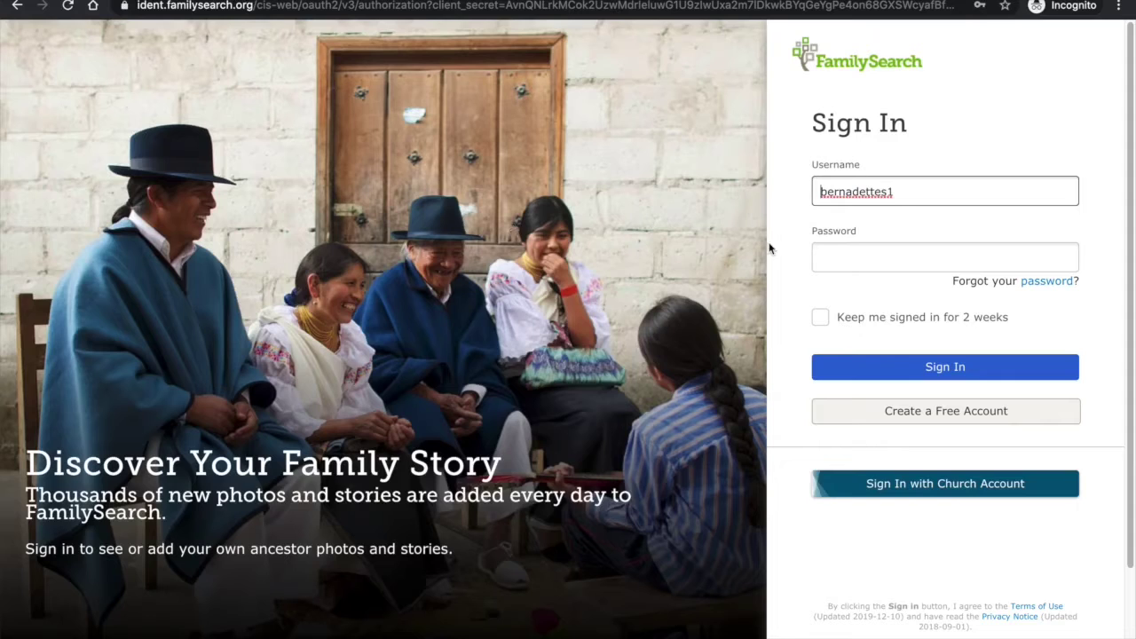
pyautogui.click(824, 259)
pyautogui.hotkey('ctrl', 'v')
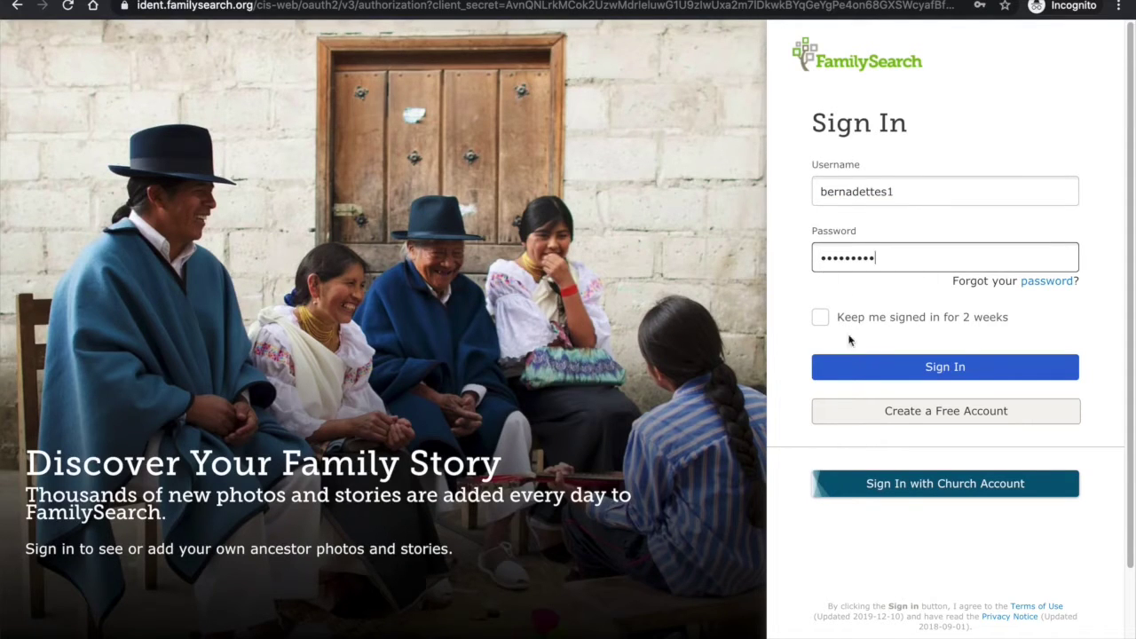
pyautogui.click(878, 380)
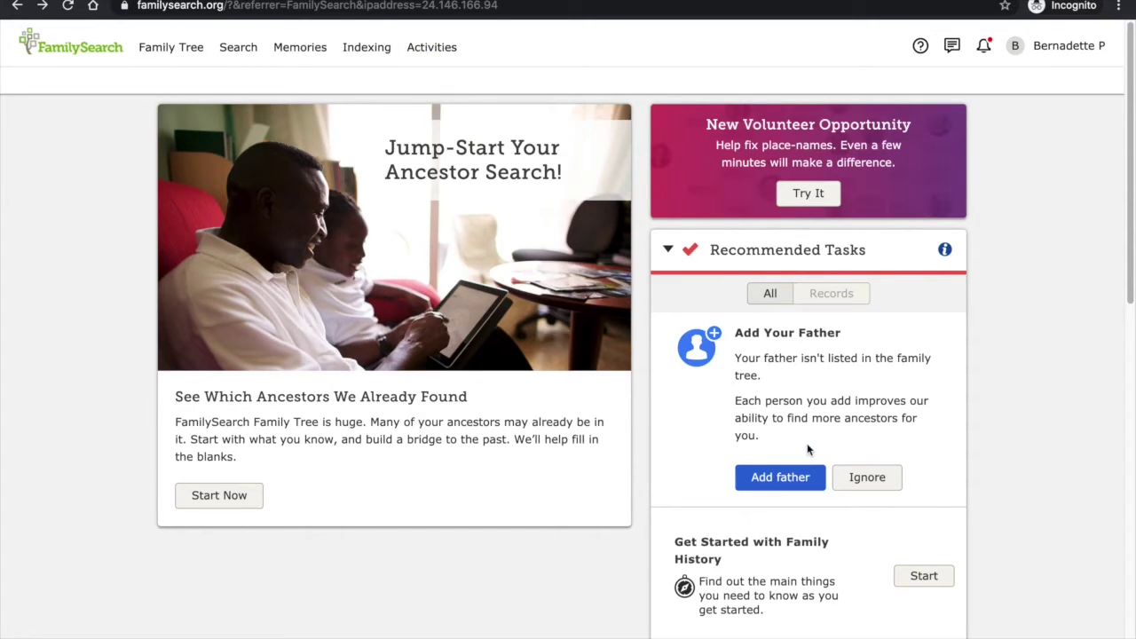
# Start adding a father, entering his first and last name and marking him male and living
pyautogui.click(797, 475)
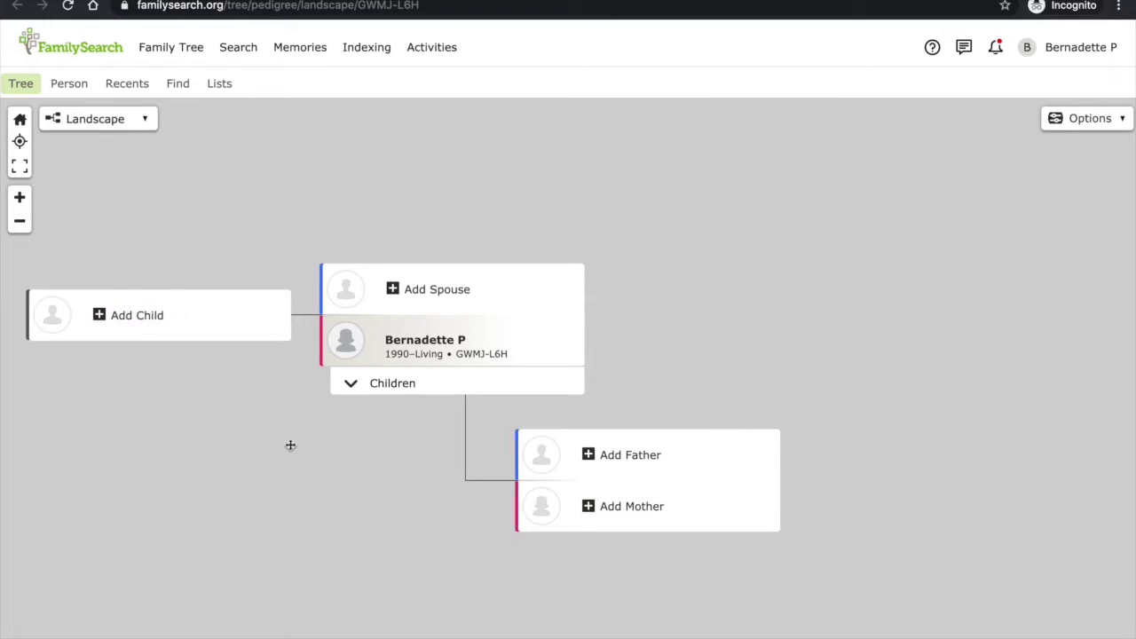
pyautogui.click(637, 453)
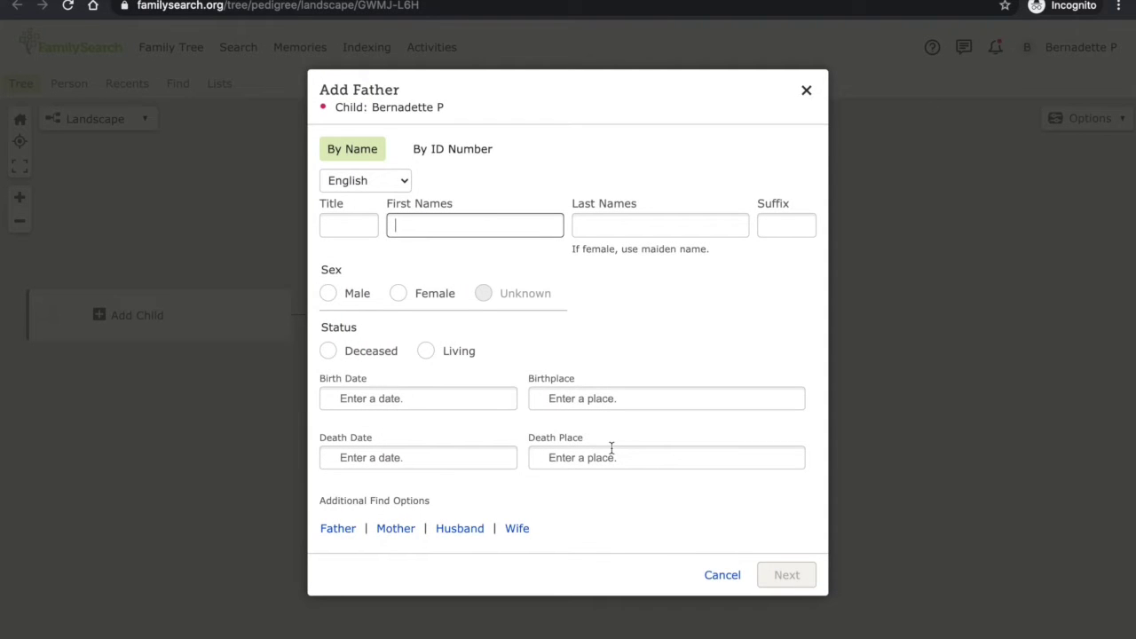
pyautogui.write('John')
pyautogui.press('Tab')
pyautogui.write('S')
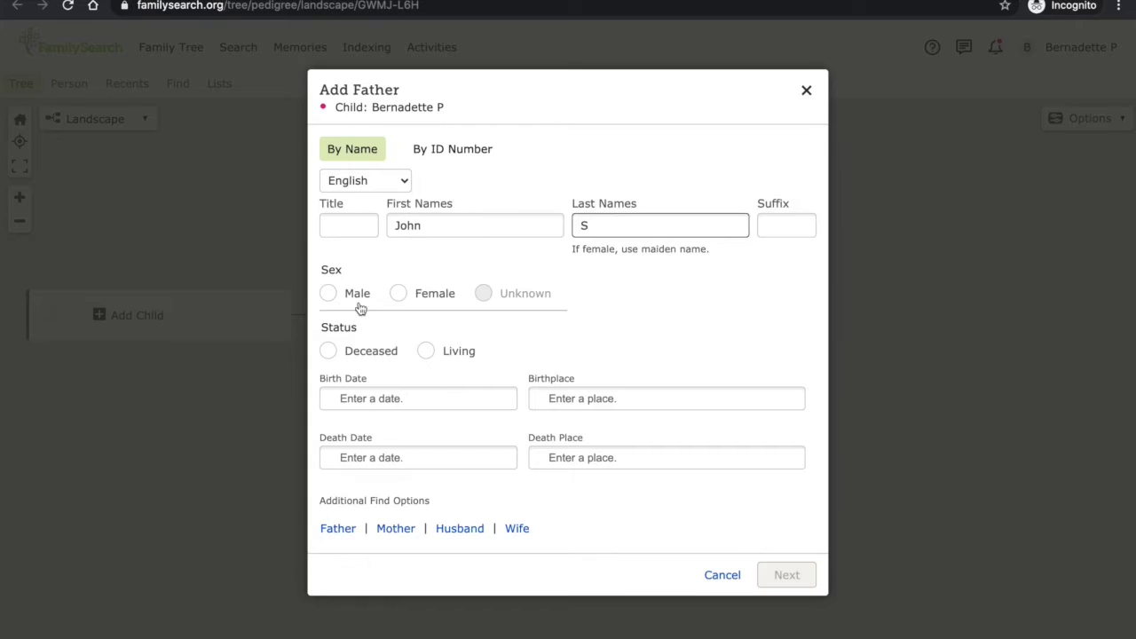
pyautogui.click(358, 294)
pyautogui.click(427, 352)
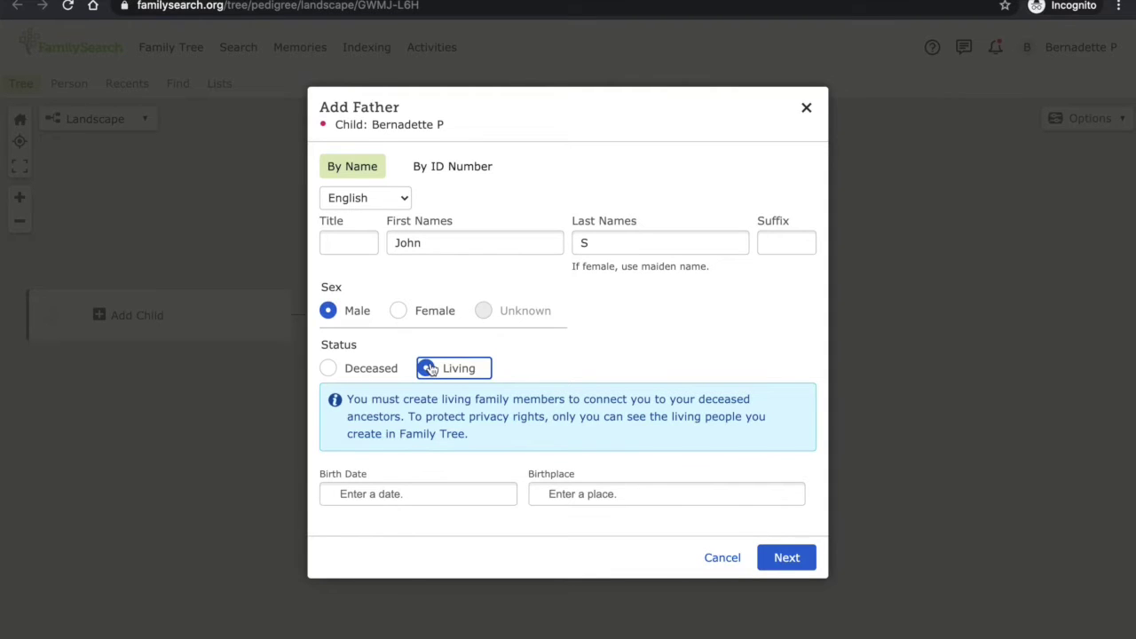
# Set the father's birth date to 1 January 1970
pyautogui.click(422, 493)
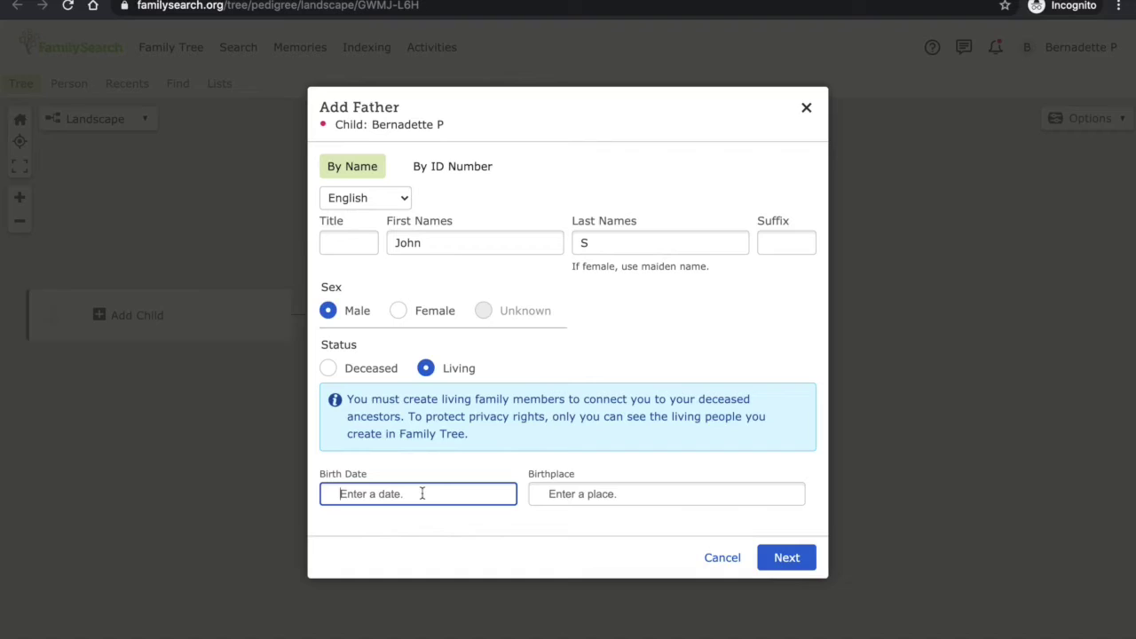
pyautogui.write('1970')
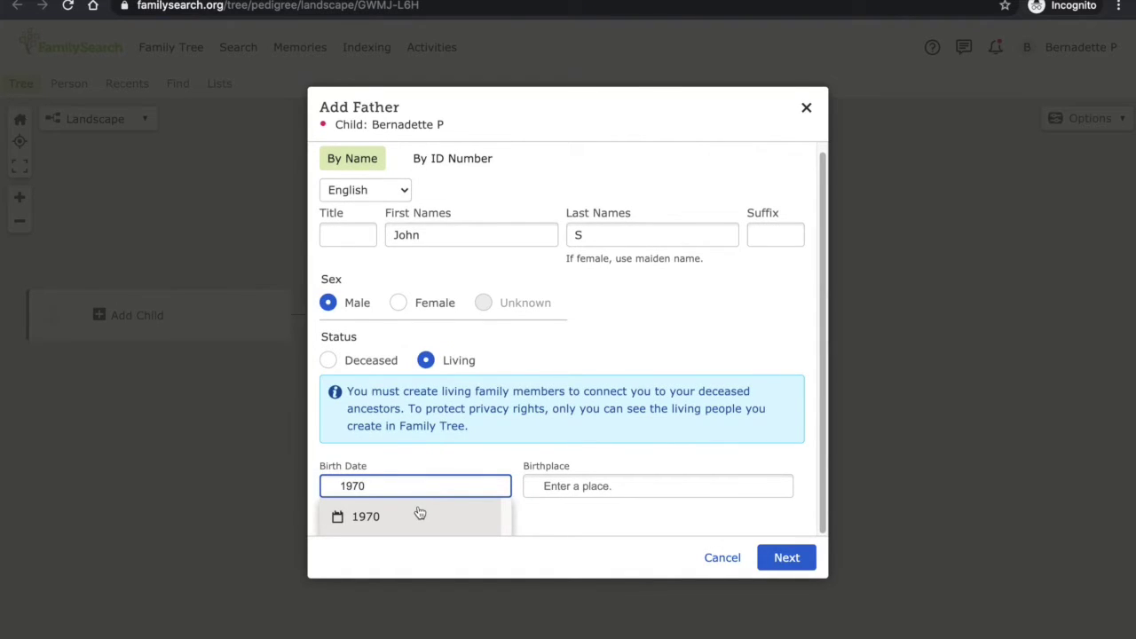
pyautogui.doubleClick(417, 486)
pyautogui.write('January 1')
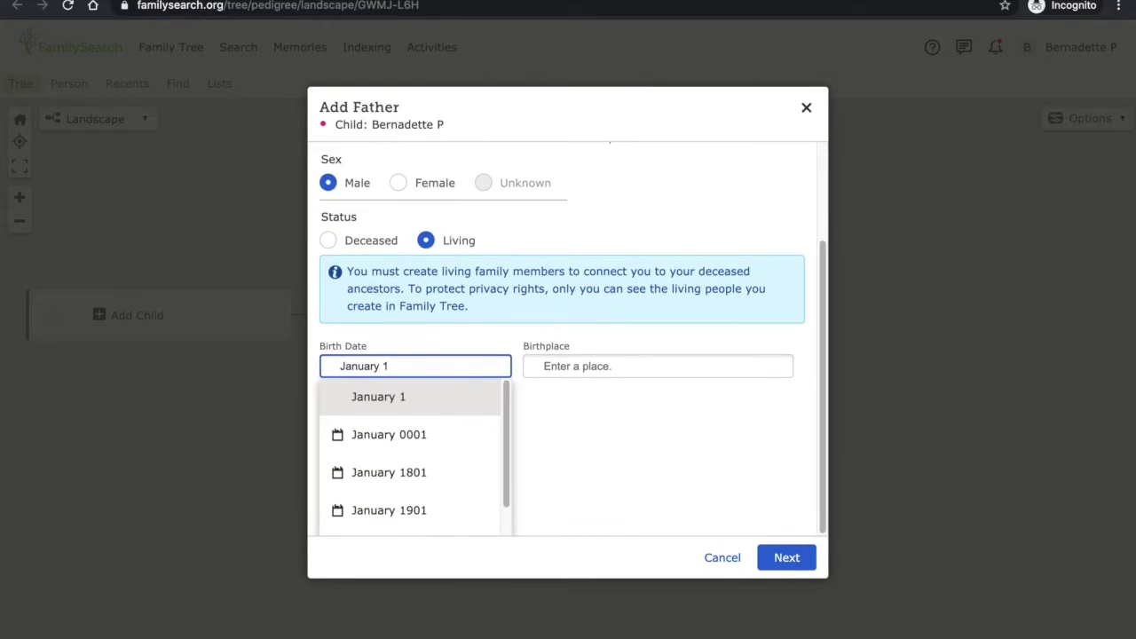
pyautogui.write(', 1970')
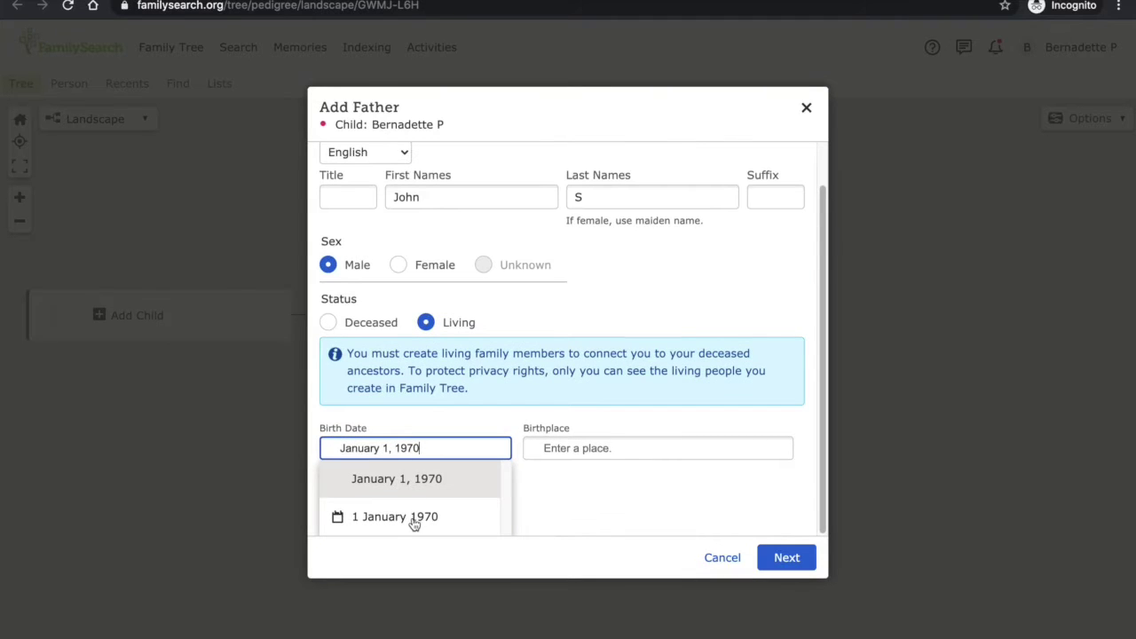
pyautogui.click(414, 524)
# Set his birthplace to Farmingville, Suffolk, New York, United States and create him as a new person
pyautogui.click(564, 495)
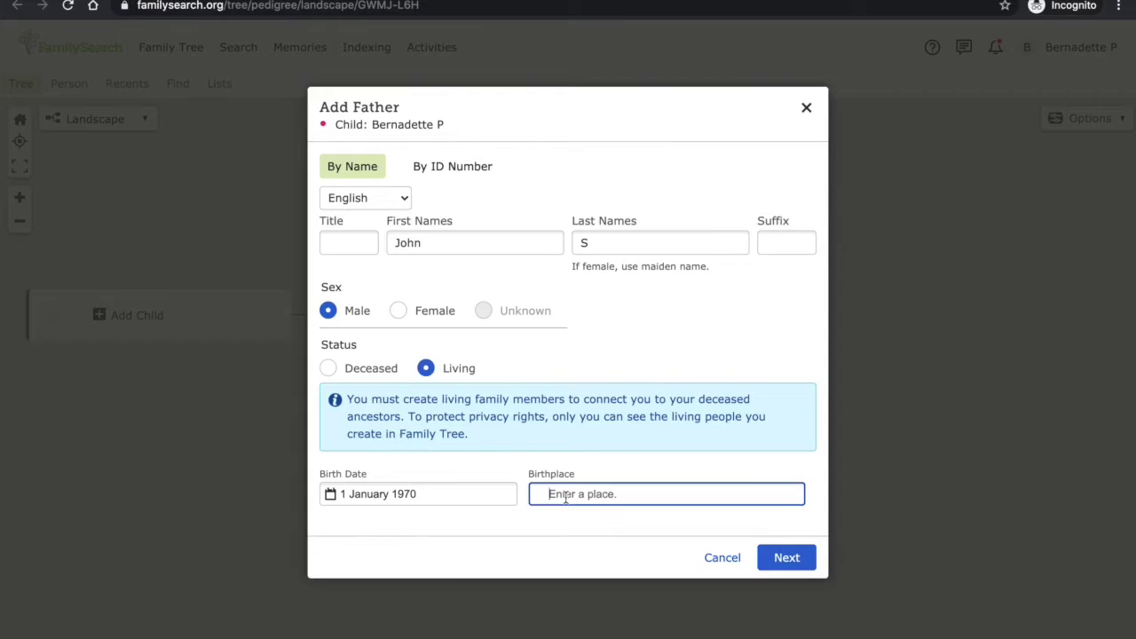
pyautogui.write('FarkFarmingville')
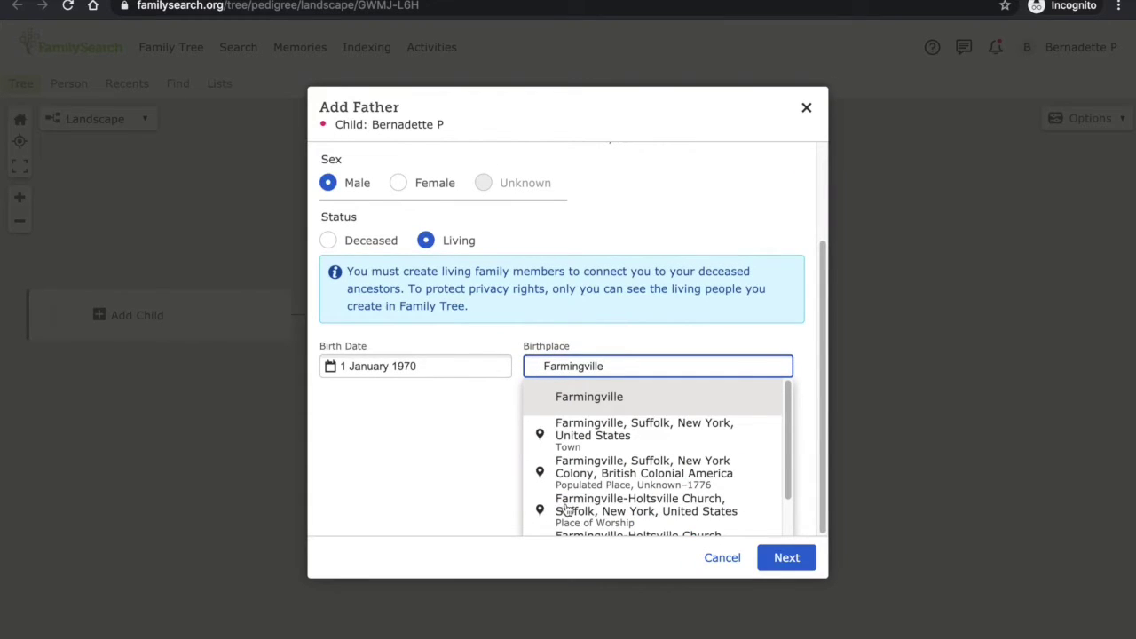
pyautogui.click(595, 439)
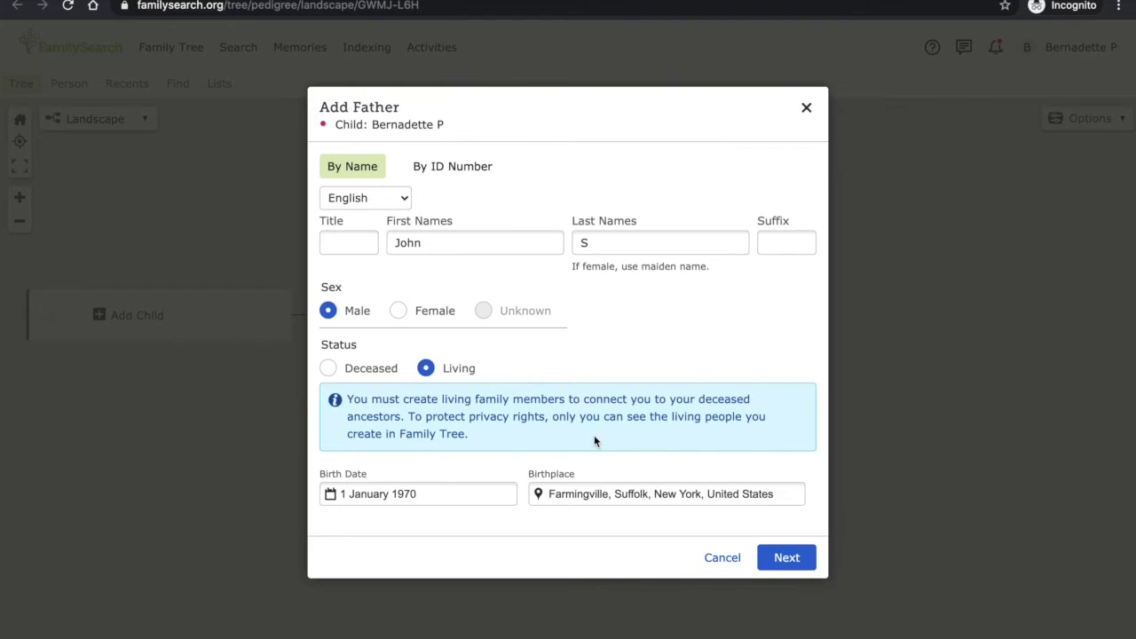
pyautogui.click(786, 557)
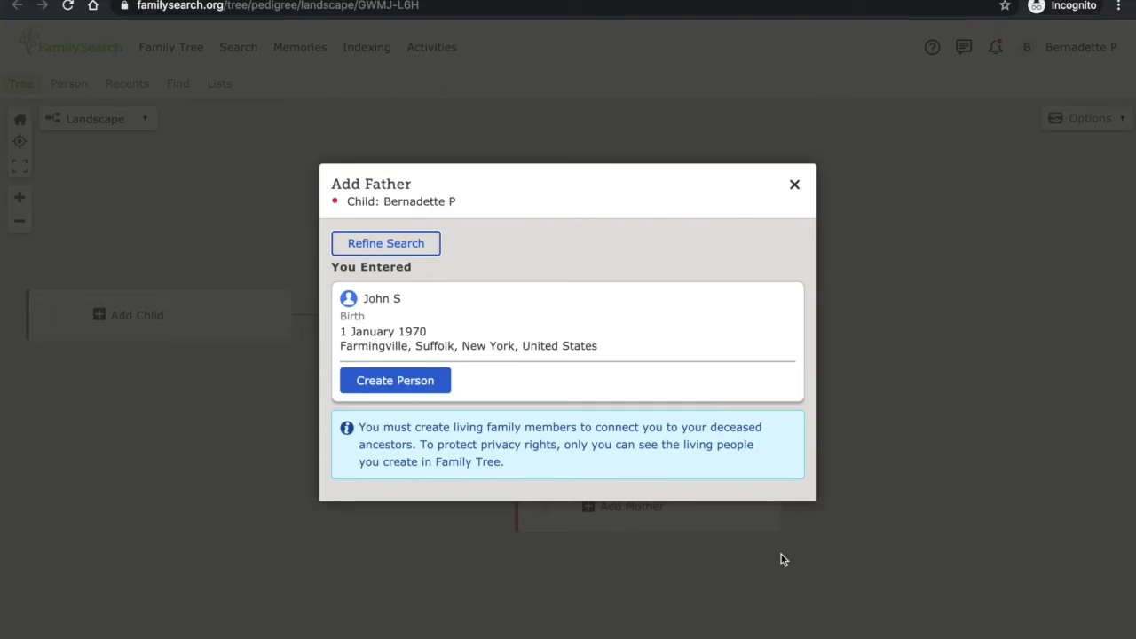
pyautogui.click(395, 383)
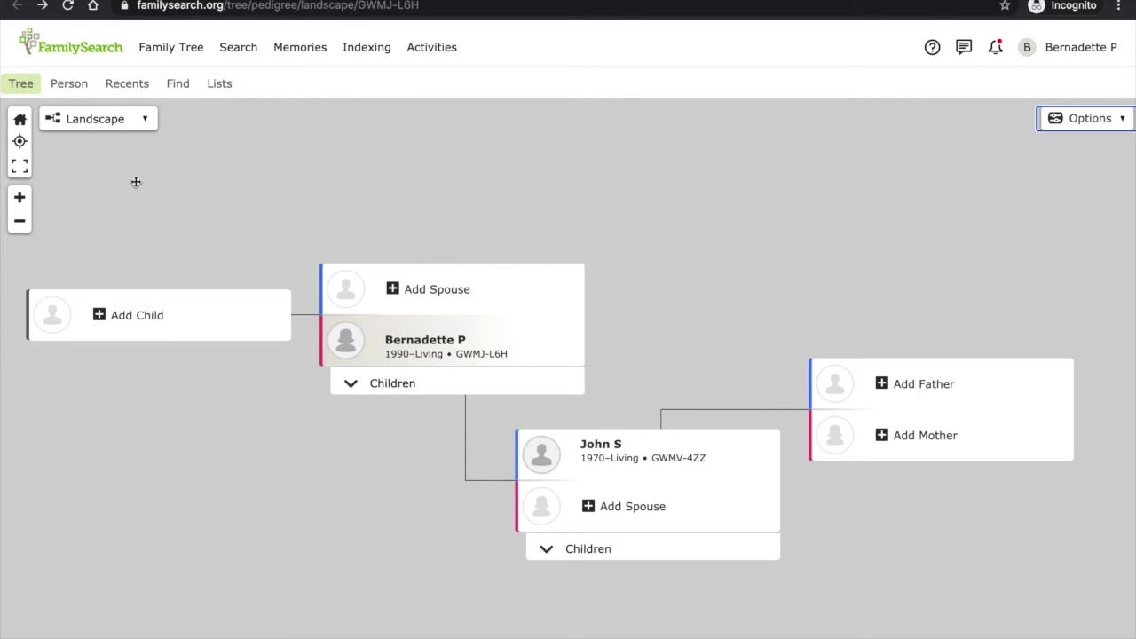
# View the tree fullscreen, zoom in and out, pan, and recentre on the home person
pyautogui.click(144, 119)
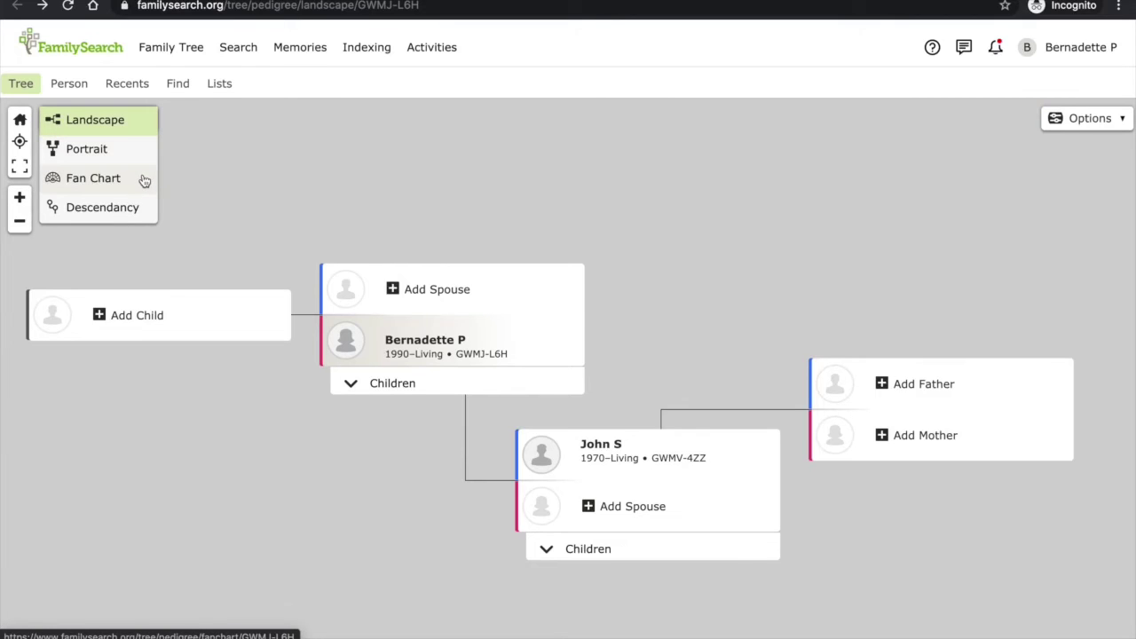
pyautogui.click(18, 168)
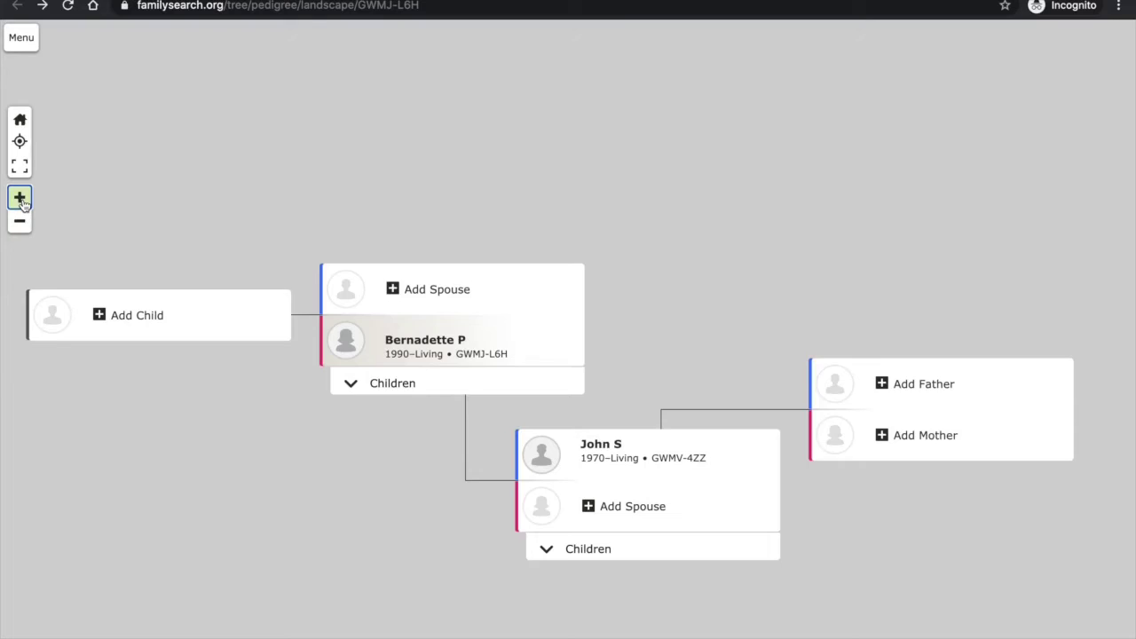
pyautogui.click(20, 197)
pyautogui.click(19, 222)
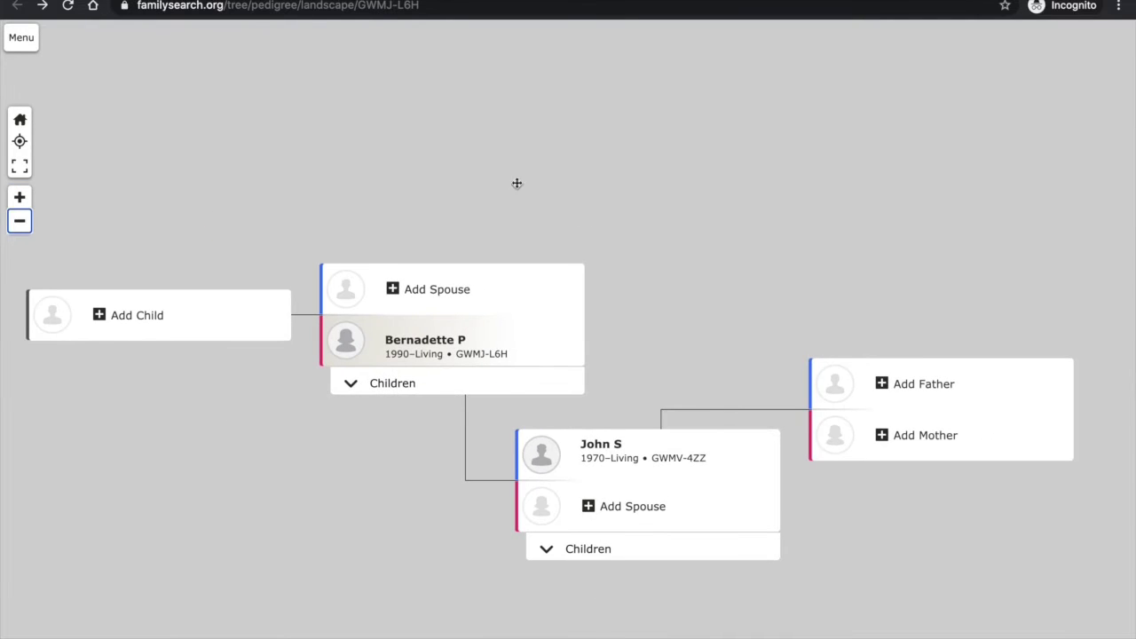
pyautogui.moveTo(799, 162); pyautogui.dragTo(68, 220)
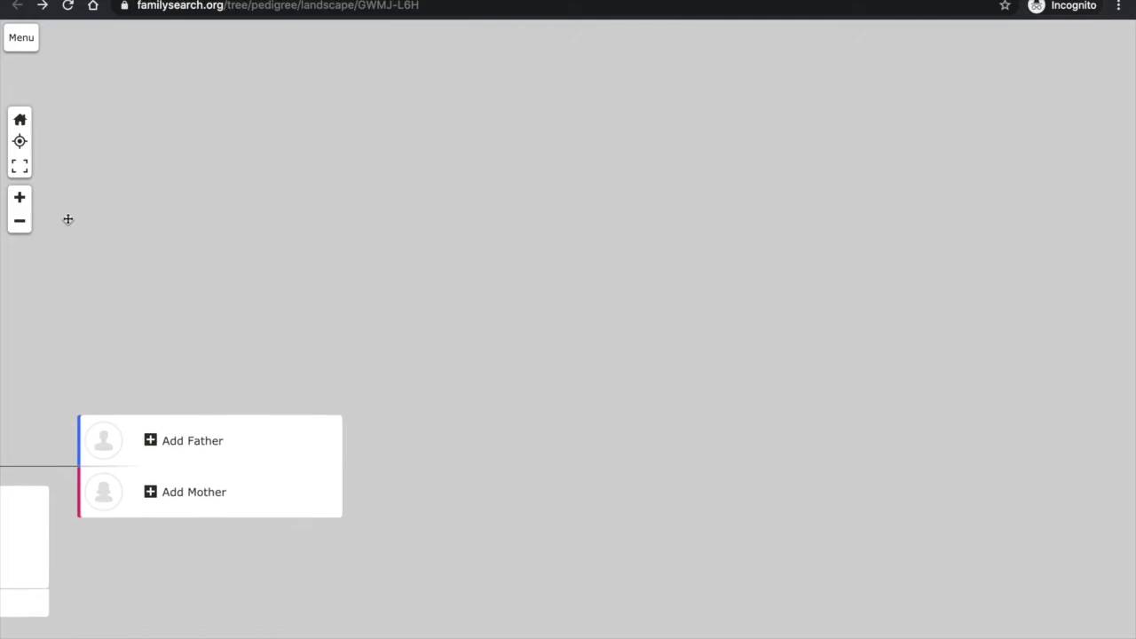
pyautogui.click(21, 122)
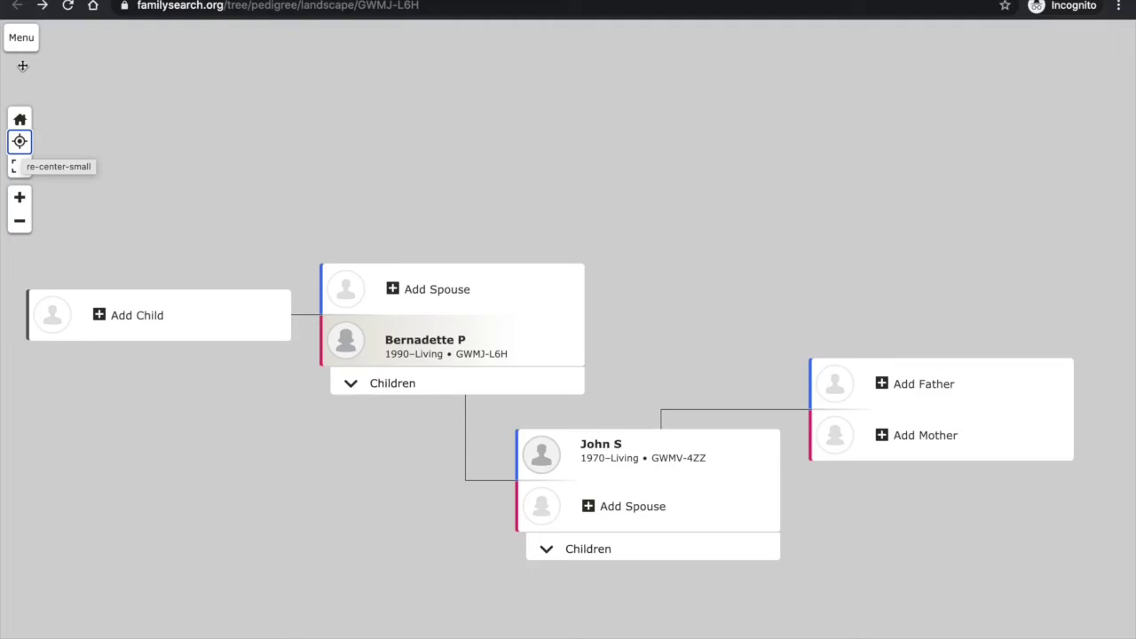
pyautogui.click(22, 37)
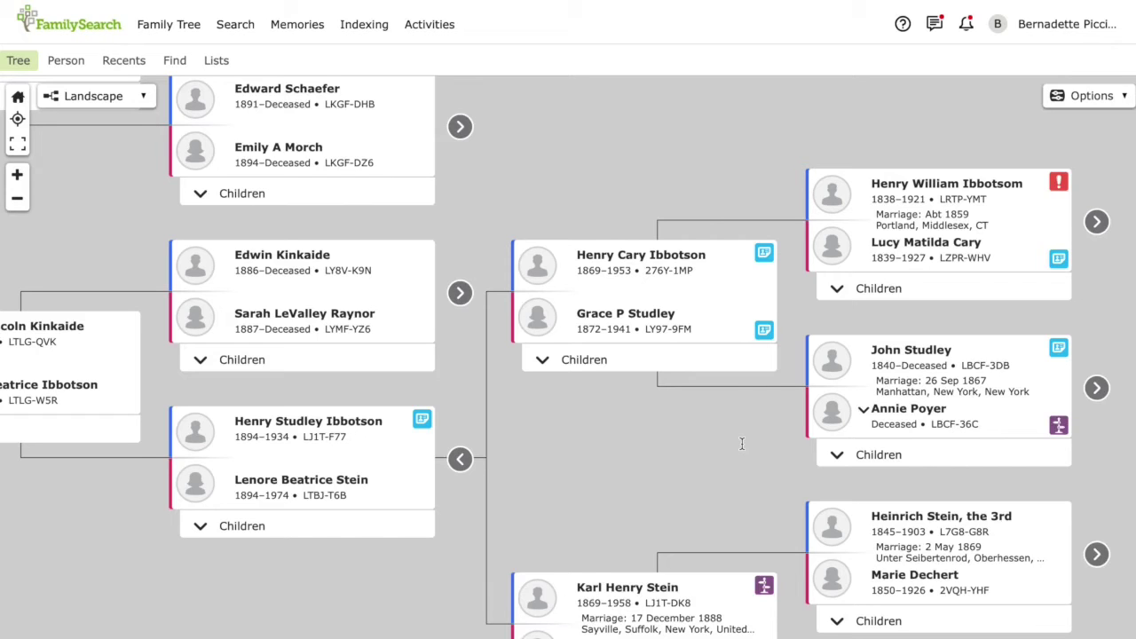
# Review the 1870 United States Census hint for the 1869–1953 ancestor and mark it Not a Match
pyautogui.click(764, 256)
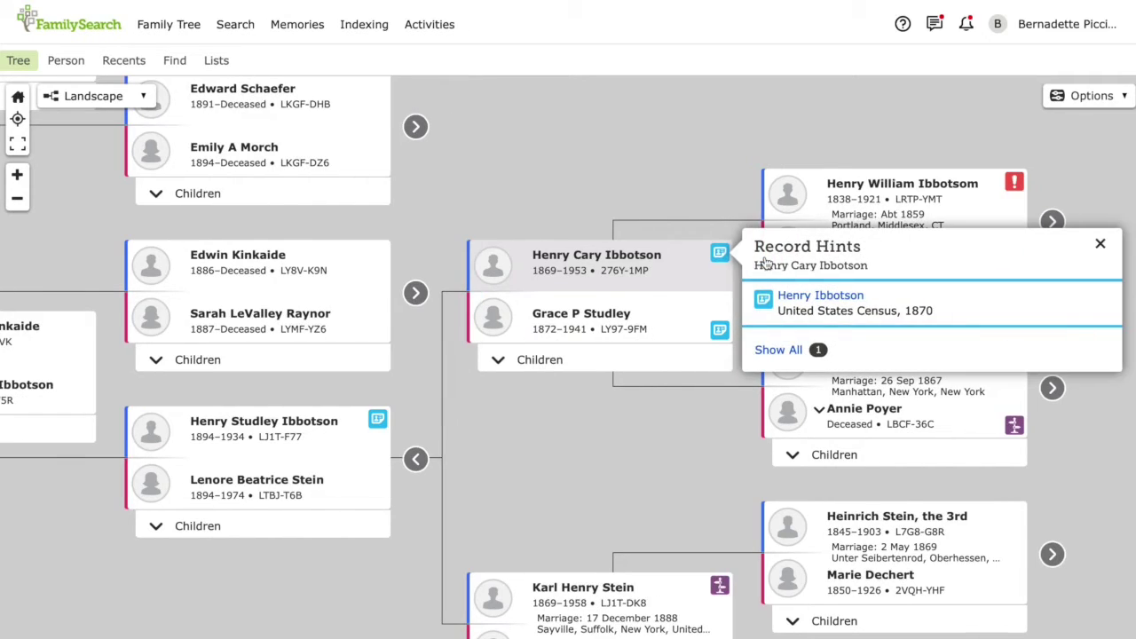
pyautogui.click(791, 303)
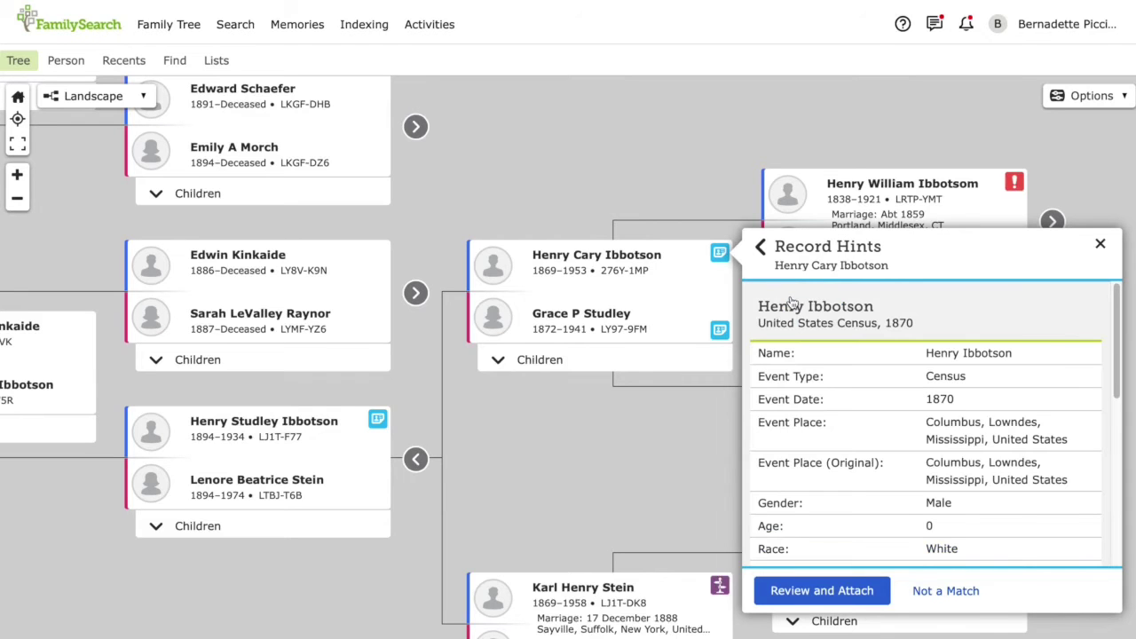
pyautogui.scroll(-1, 792, 303)
pyautogui.scroll(-5, 792, 302)
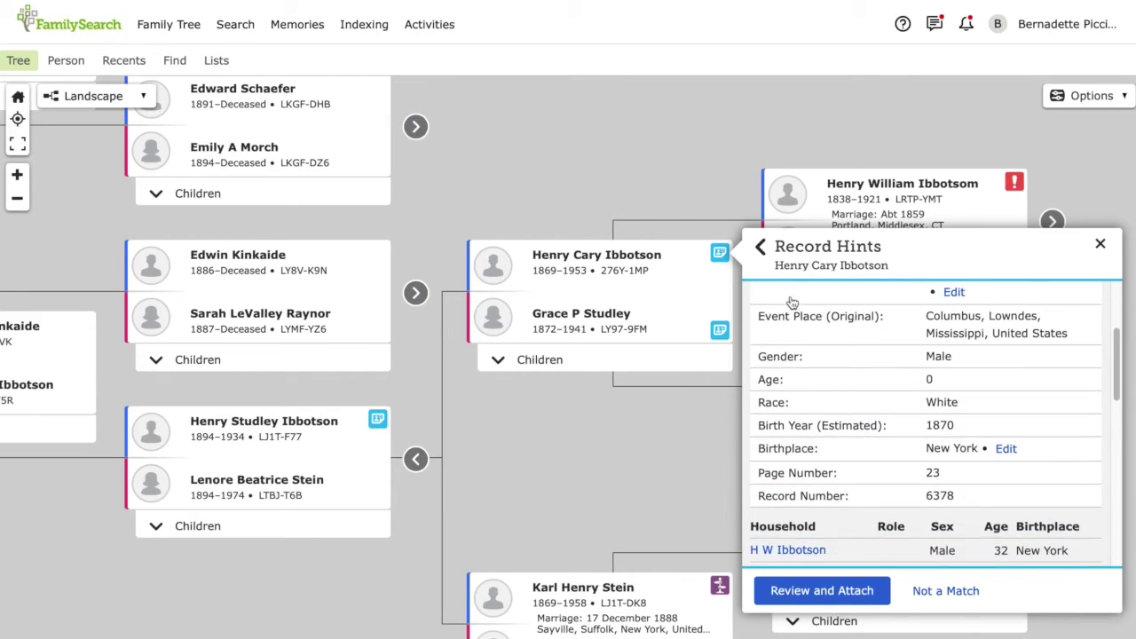
pyautogui.scroll(6, 793, 302)
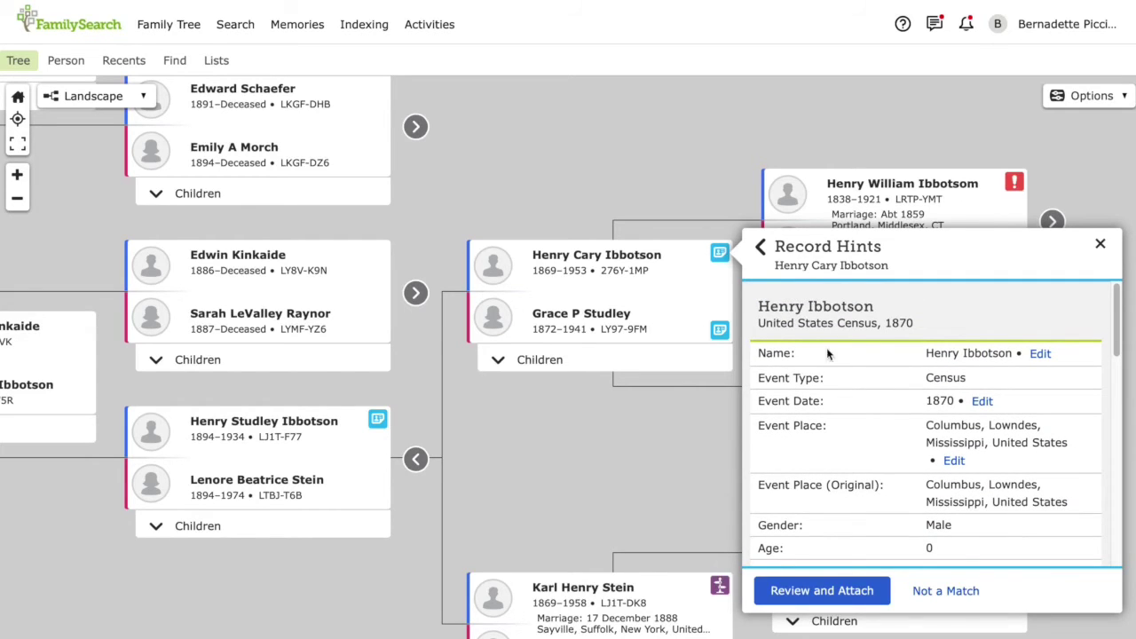
pyautogui.click(925, 602)
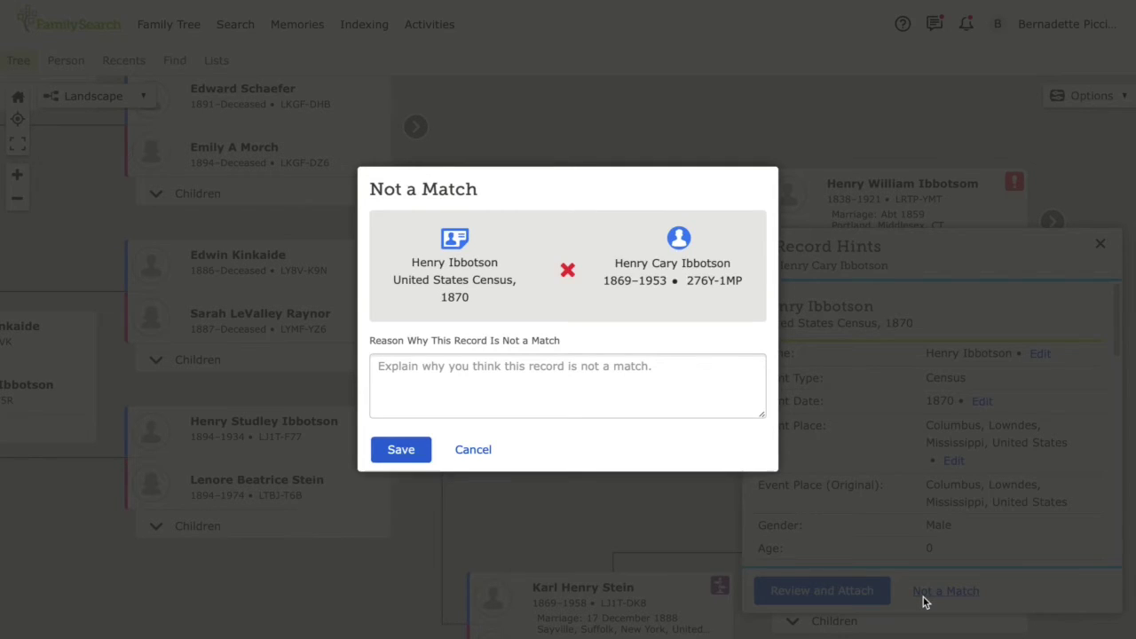
# Save the rejection reason stating the ancestor never lived in Mississippi
pyautogui.click(643, 416)
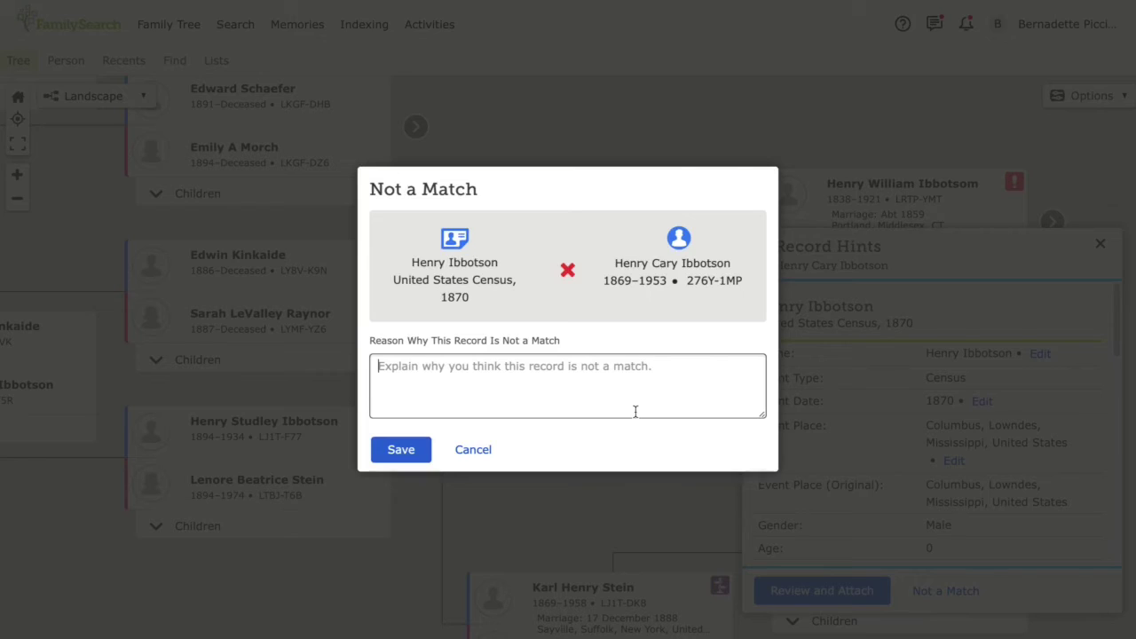
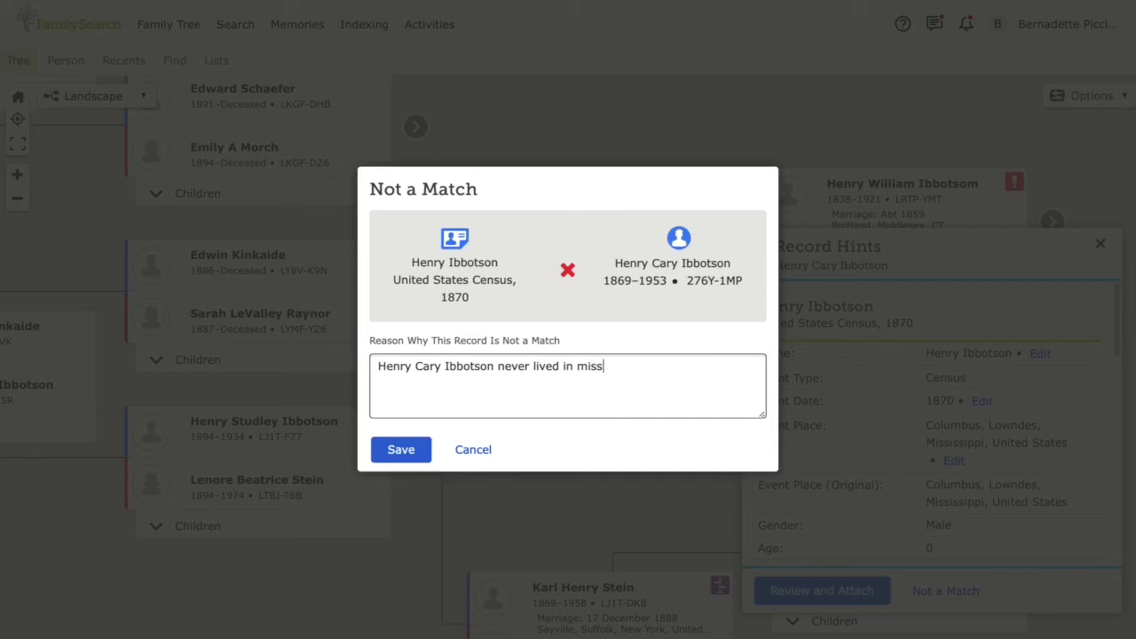
pyautogui.press('BackSpace')
pyautogui.press('BackSpace')
pyautogui.press('BackSpace')
pyautogui.click(394, 451)
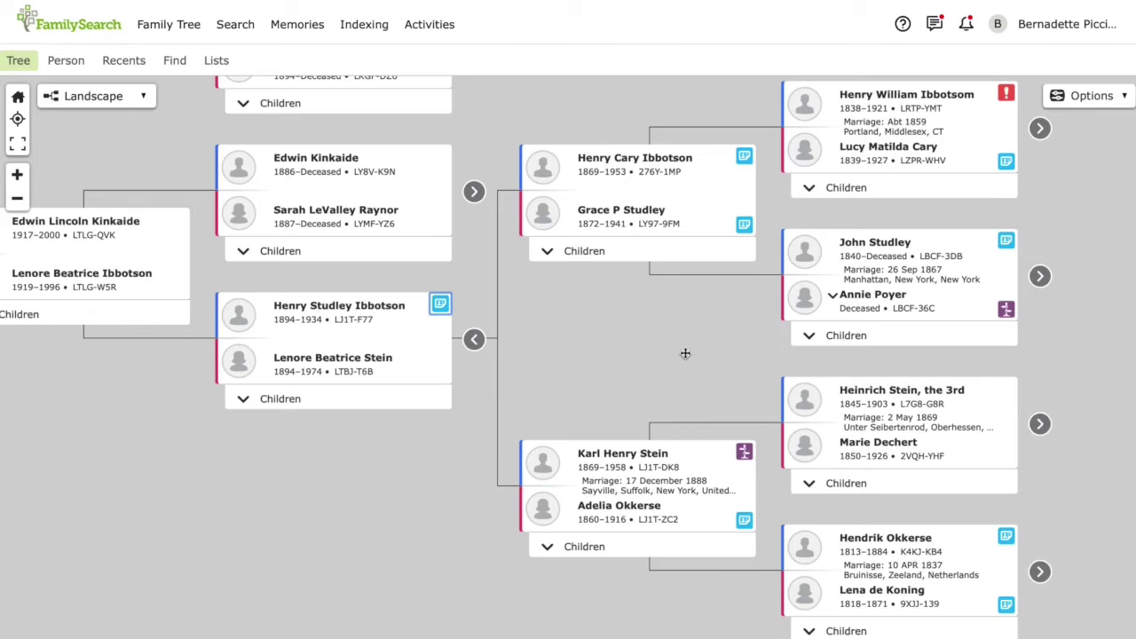
# Open the first Veterans Administration Master Index hint for the 1894–1934 ancestor and start Review and Attach
pyautogui.click(443, 305)
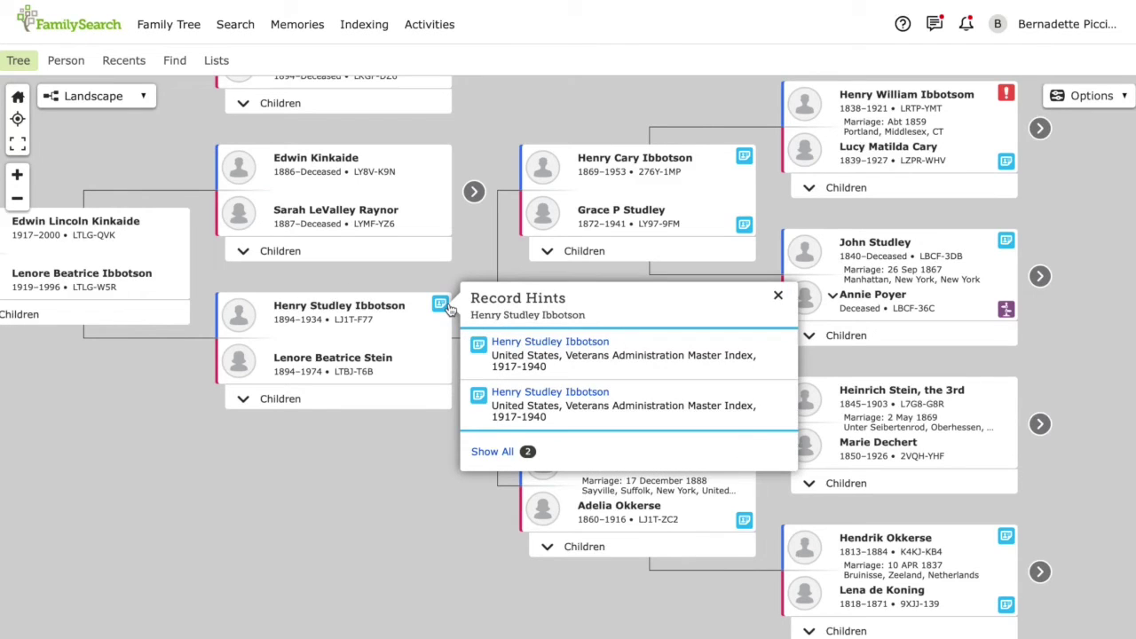
pyautogui.click(505, 344)
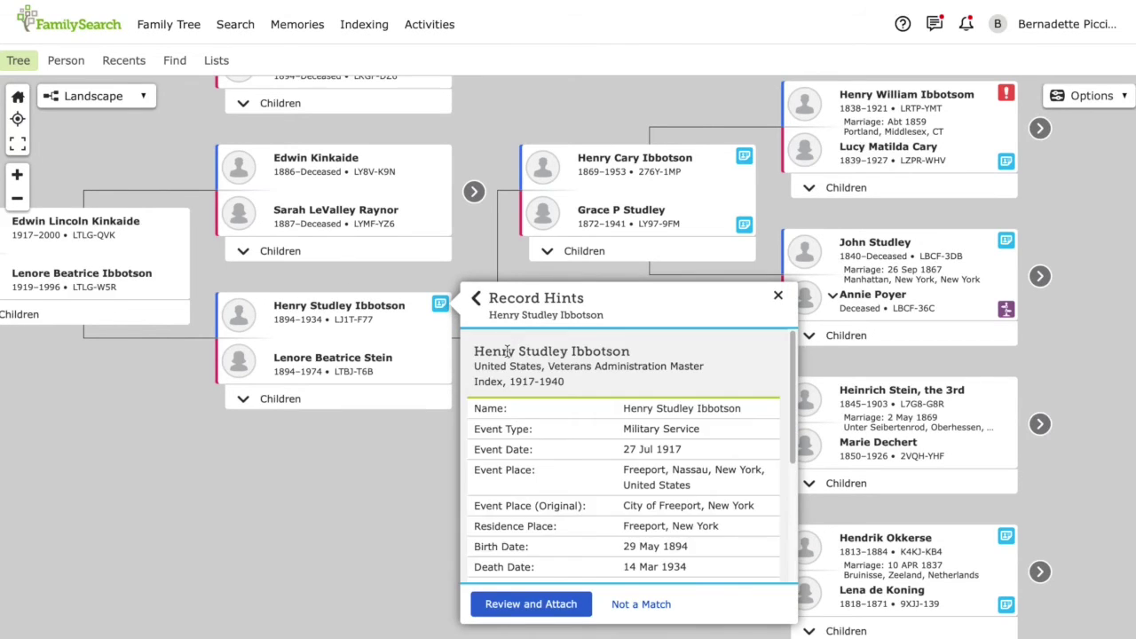
pyautogui.click(513, 604)
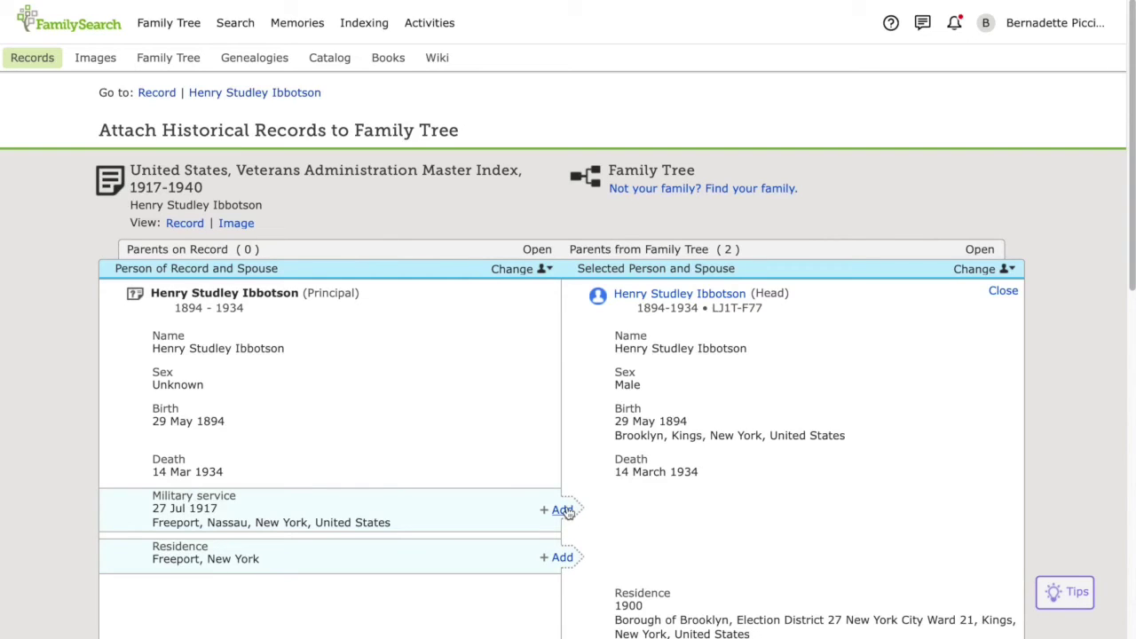
# Add the 1917 military service event and the Freeport residence to the ancestor's profile
pyautogui.click(561, 510)
pyautogui.scroll(-3, 566, 526)
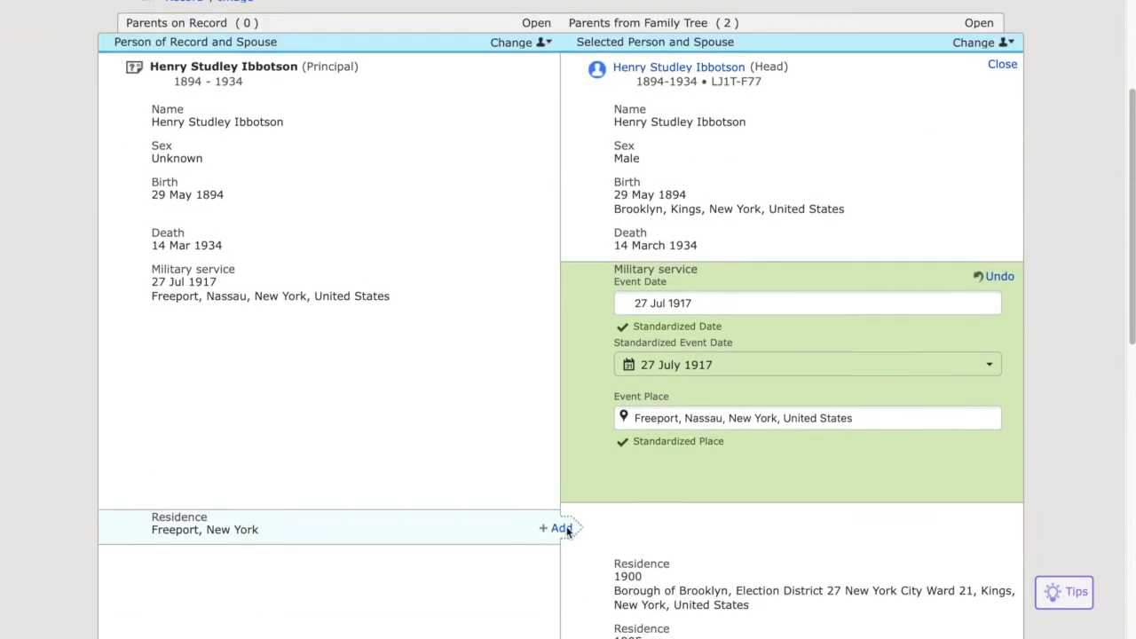
pyautogui.scroll(-1, 566, 529)
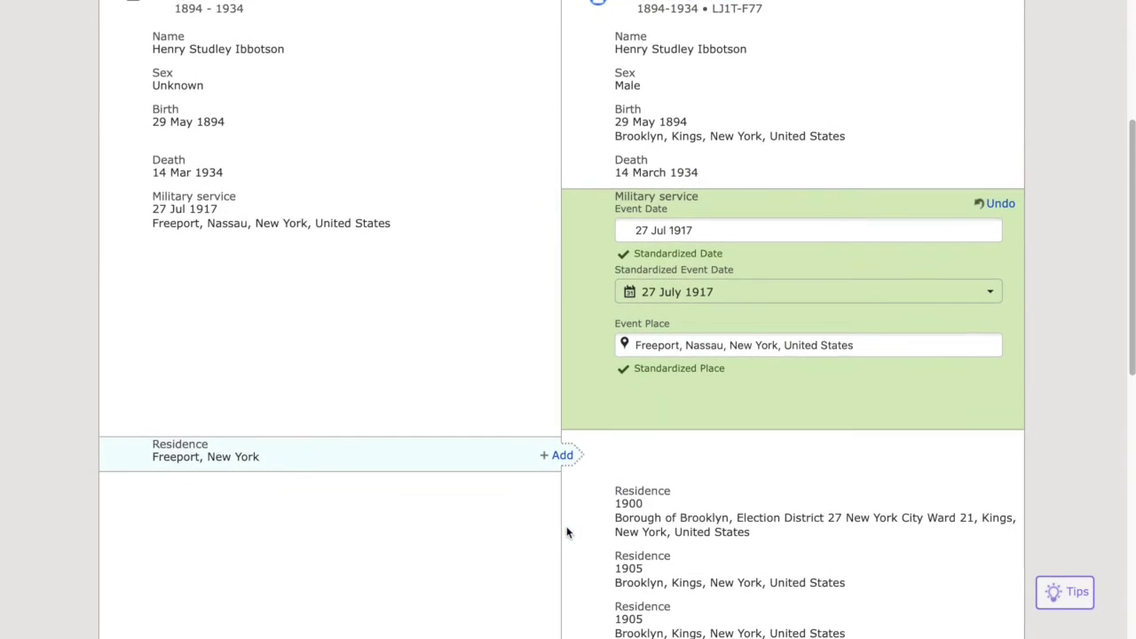
pyautogui.click(562, 456)
pyautogui.scroll(-6, 563, 458)
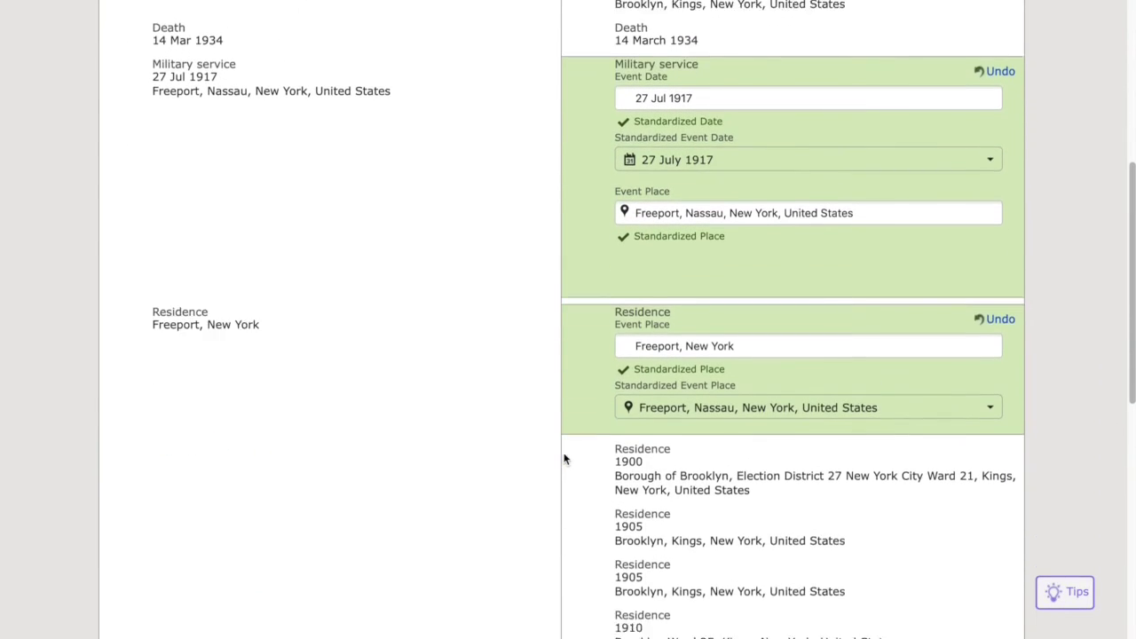
pyautogui.scroll(-1, 563, 458)
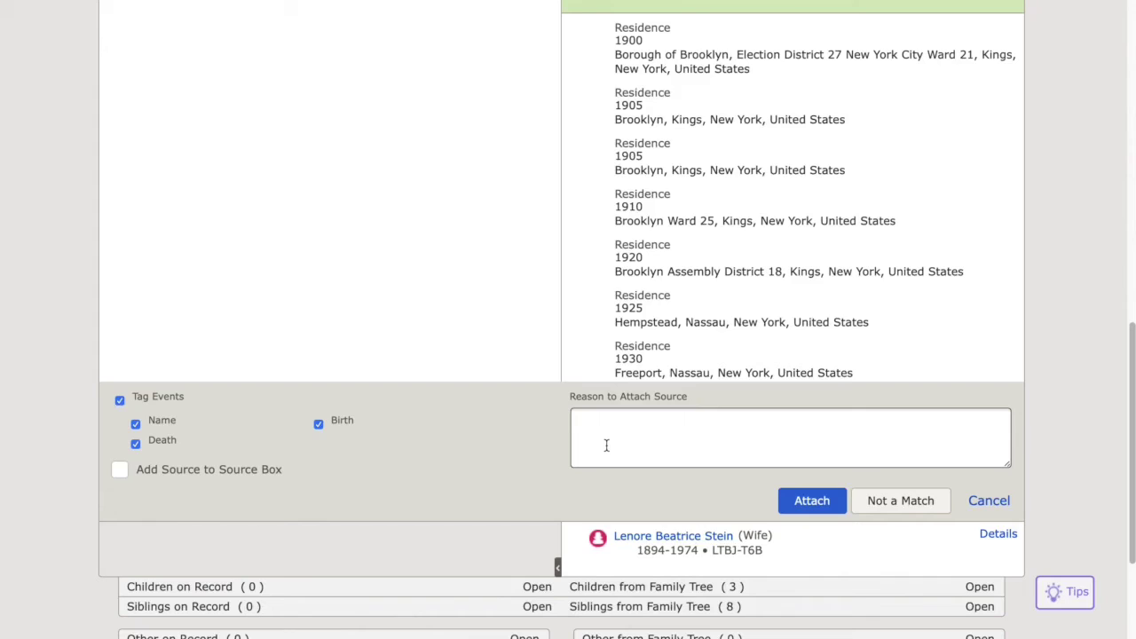
# Attach the record, citing matching name, birth and death dates, then return to the tree
pyautogui.write('Information matches records I already have attached to my tree.')
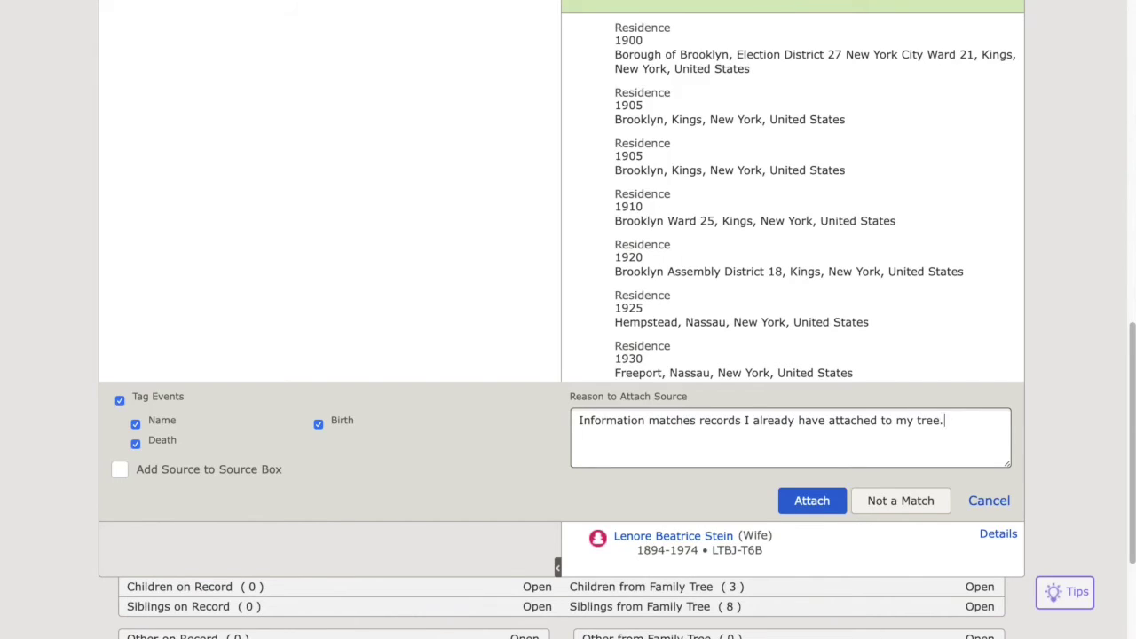
pyautogui.press('BackSpace')
pyautogui.write('(name, birt')
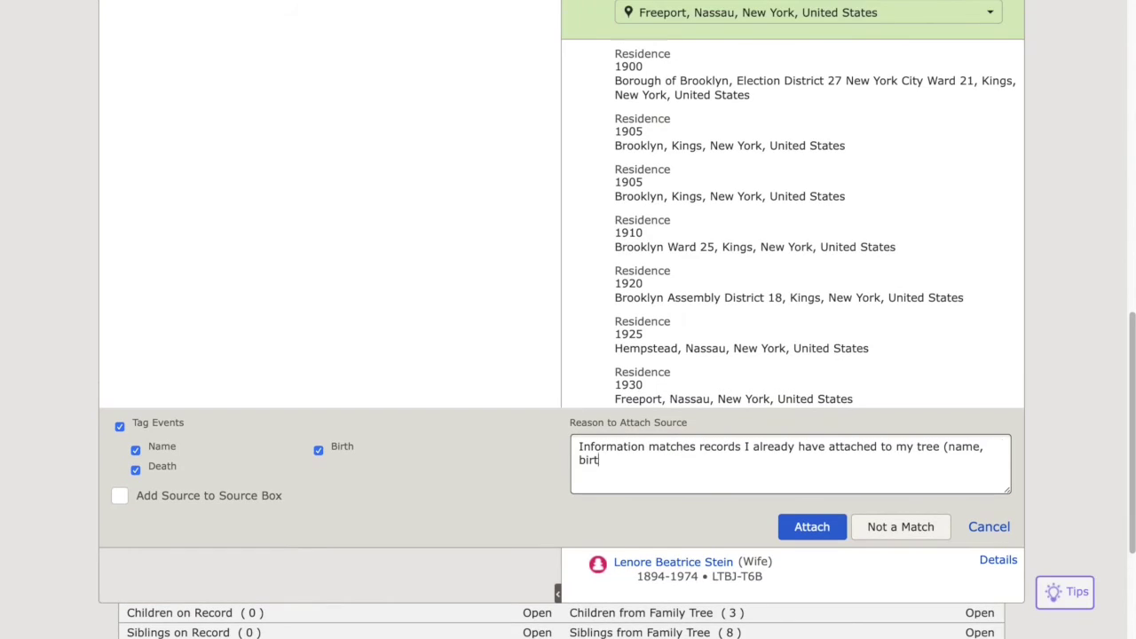
pyautogui.write('h and death date).')
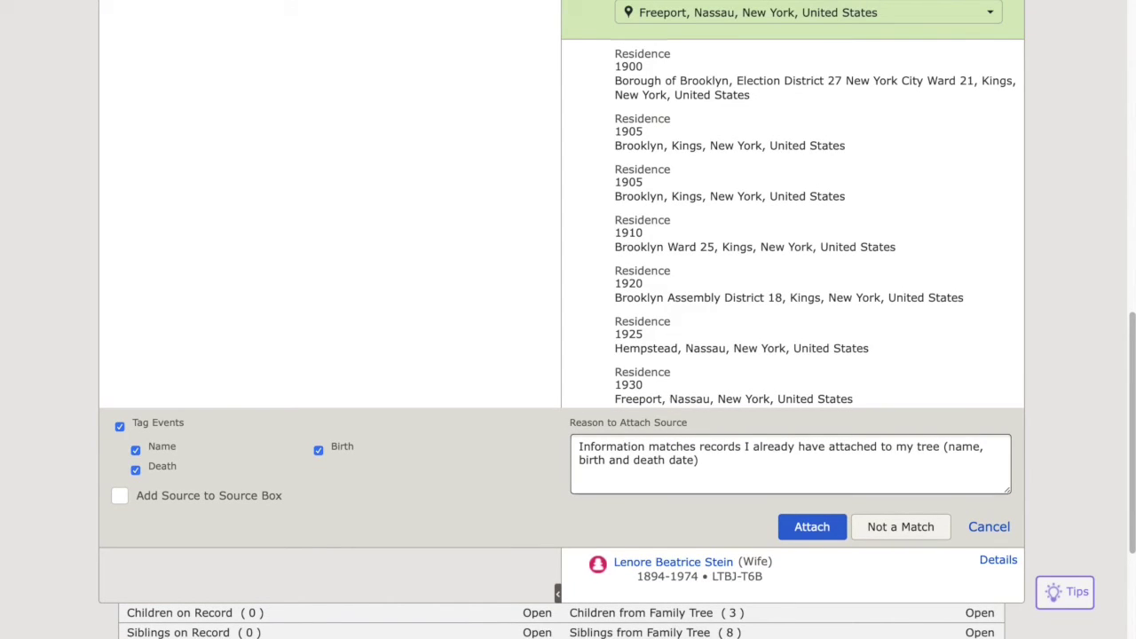
pyautogui.click(804, 526)
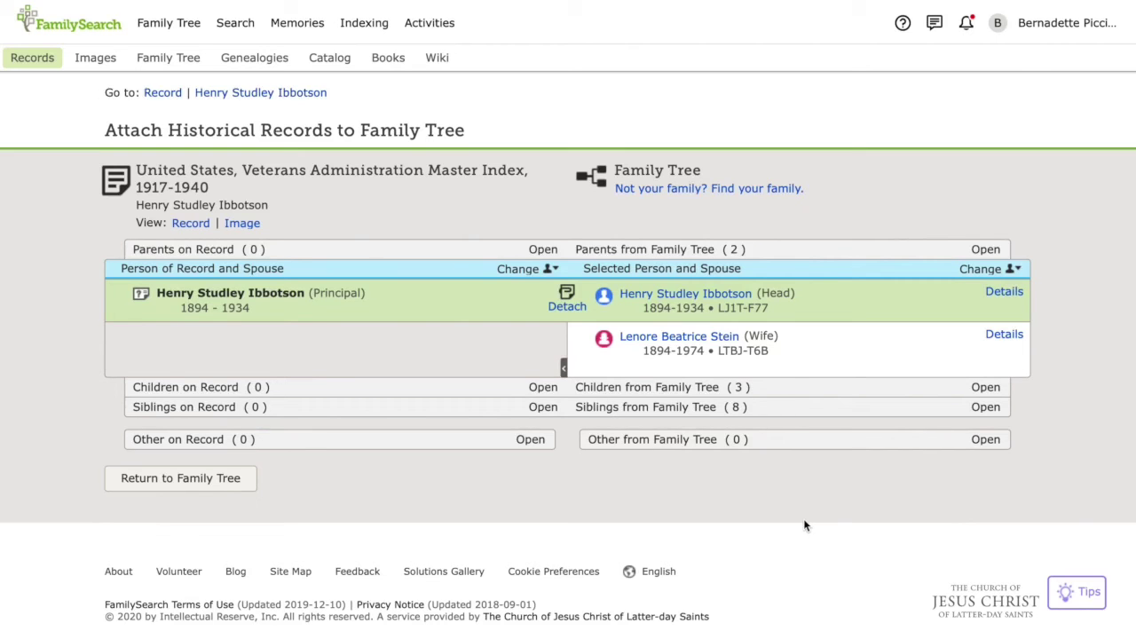
pyautogui.click(236, 487)
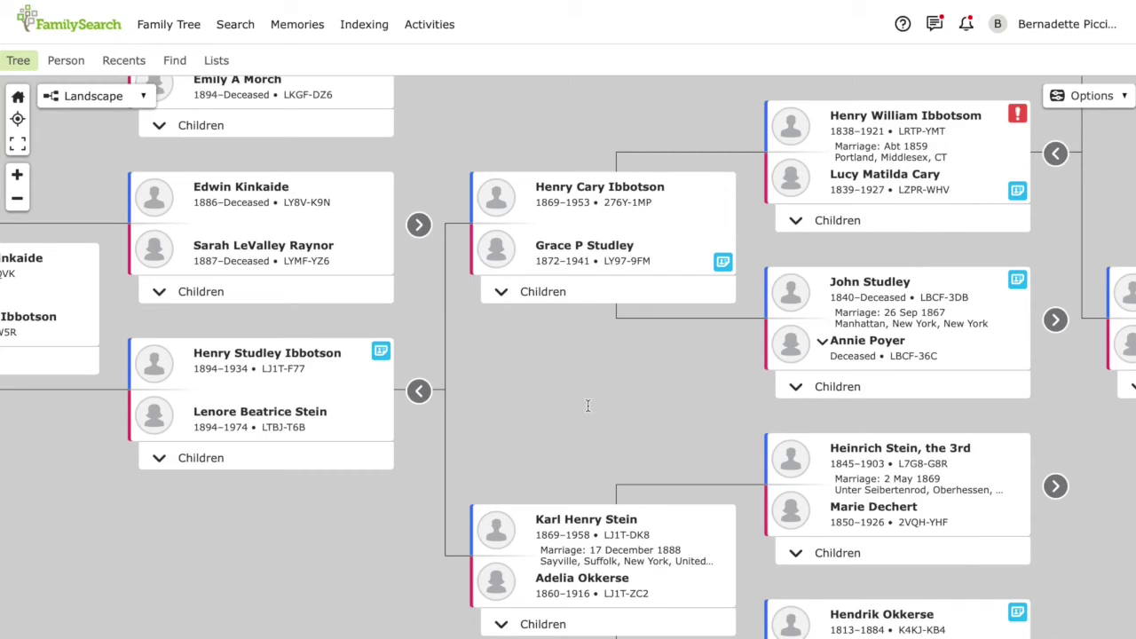
pyautogui.click(598, 193)
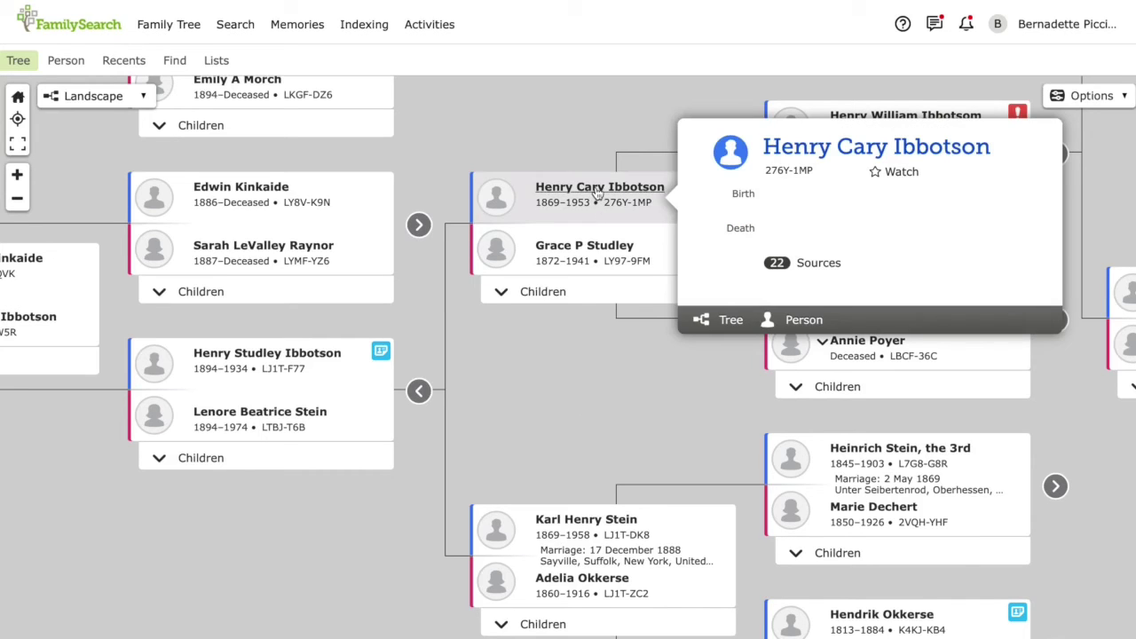
pyautogui.click(804, 320)
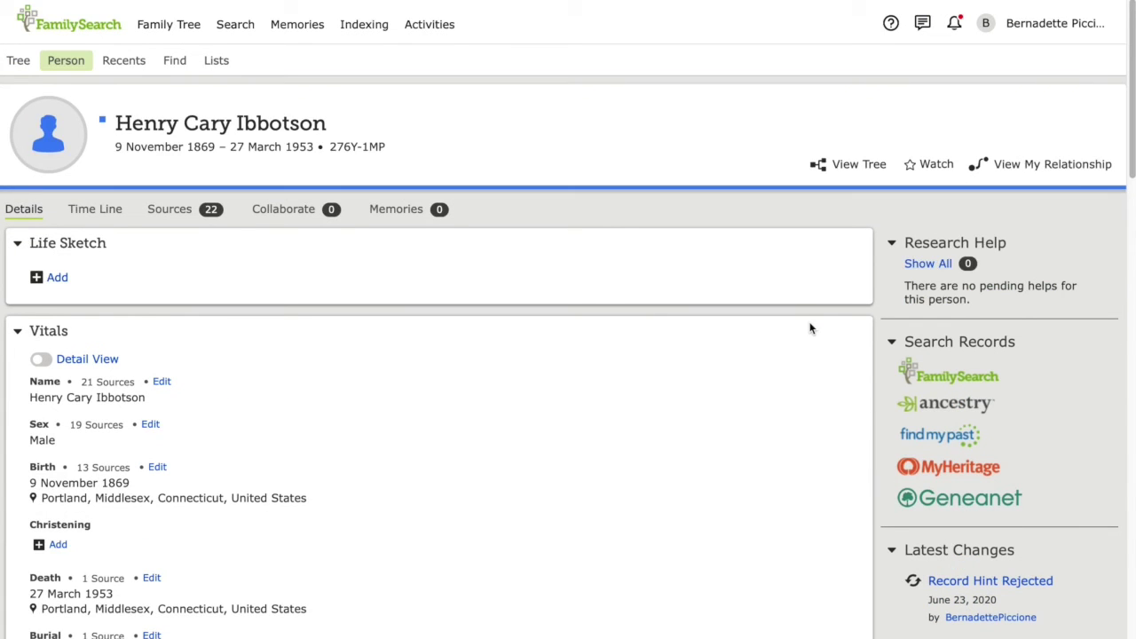
pyautogui.scroll(-1, 811, 327)
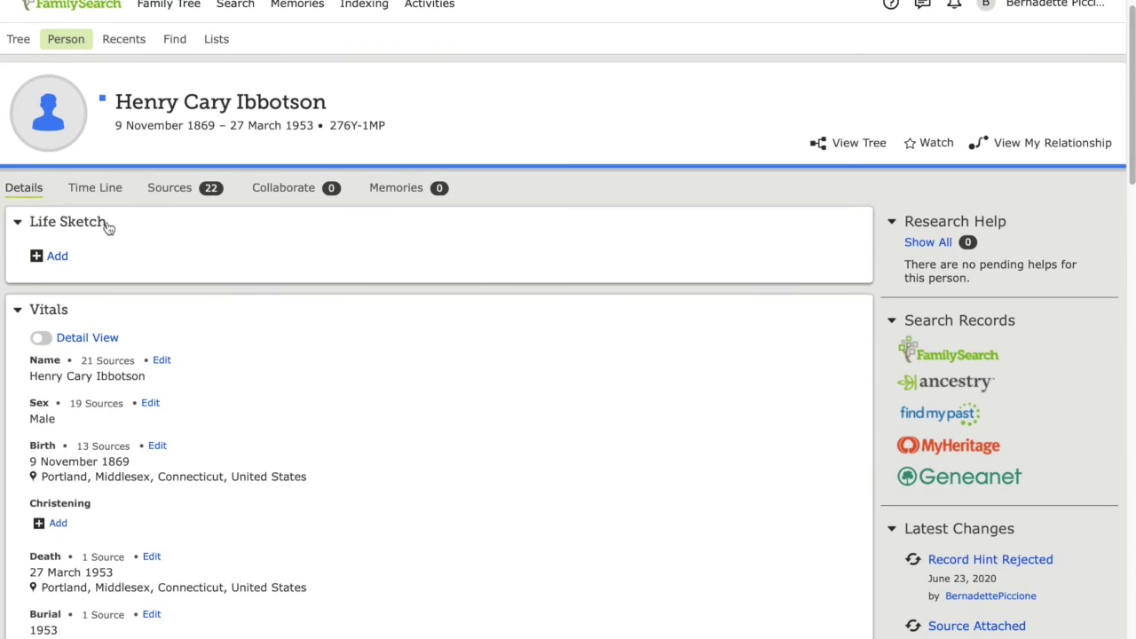
pyautogui.scroll(-3, 69, 257)
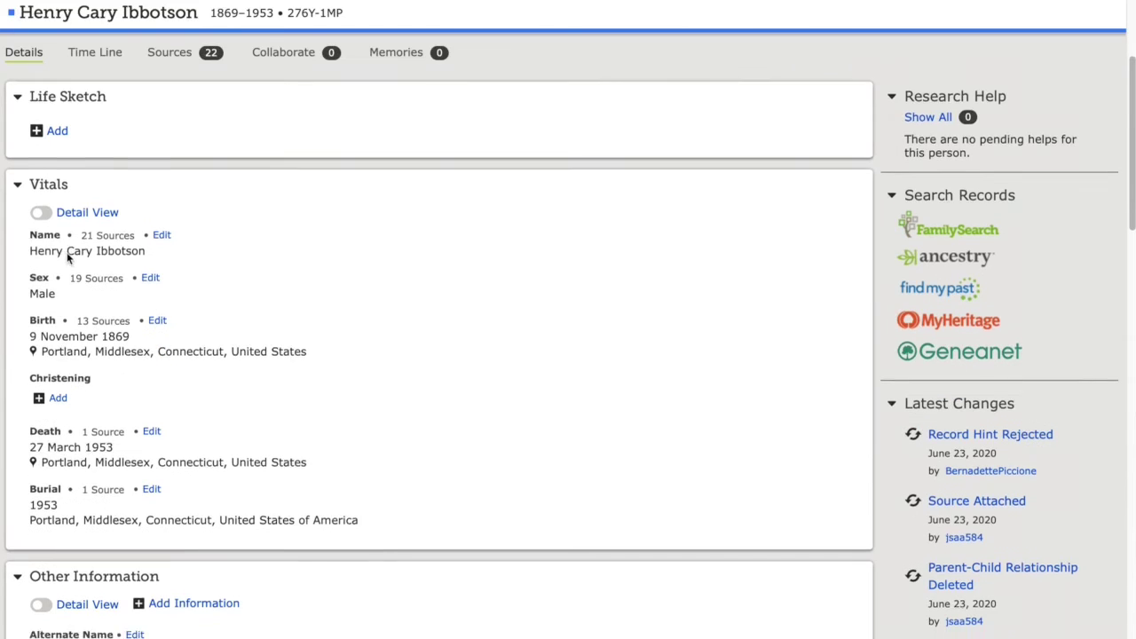
pyautogui.scroll(3, 512, 307)
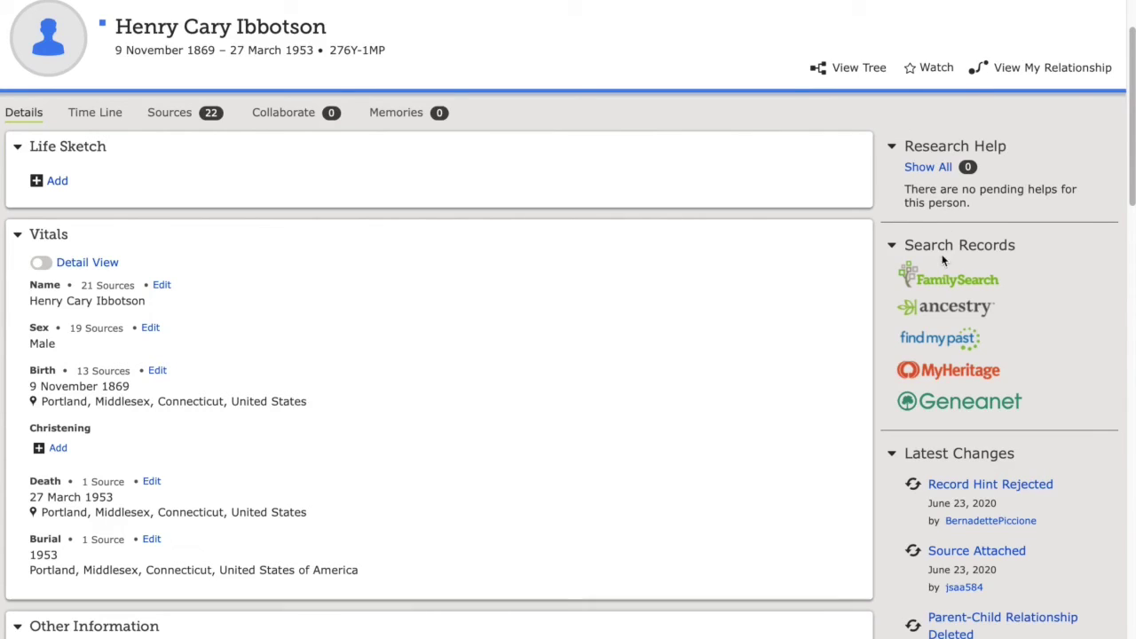
pyautogui.scroll(-3, 943, 222)
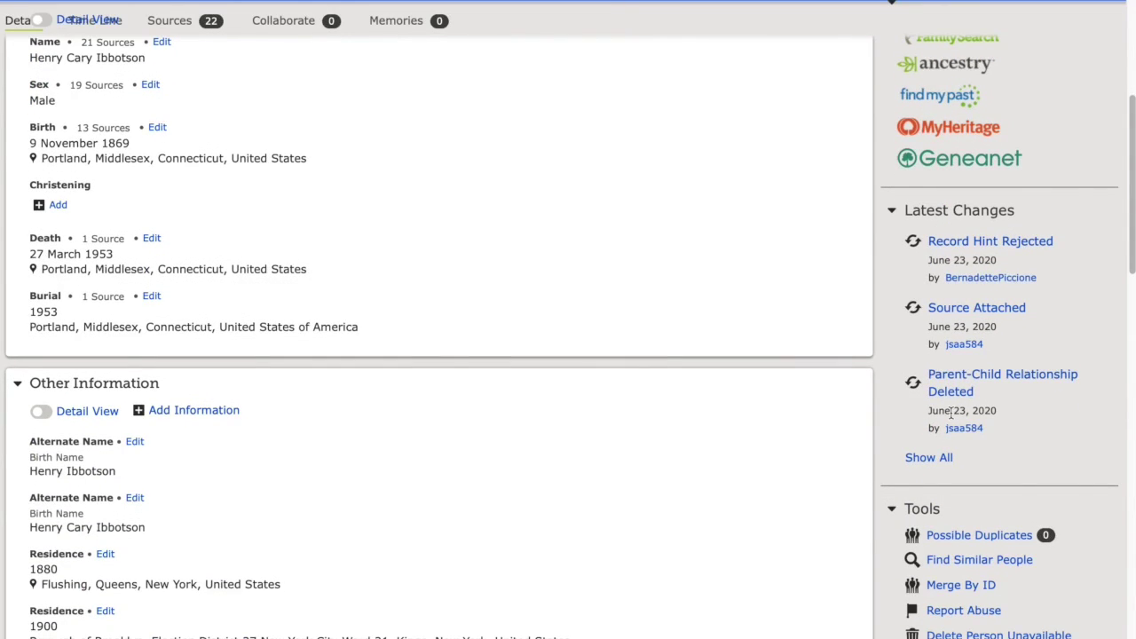
pyautogui.scroll(-3, 950, 410)
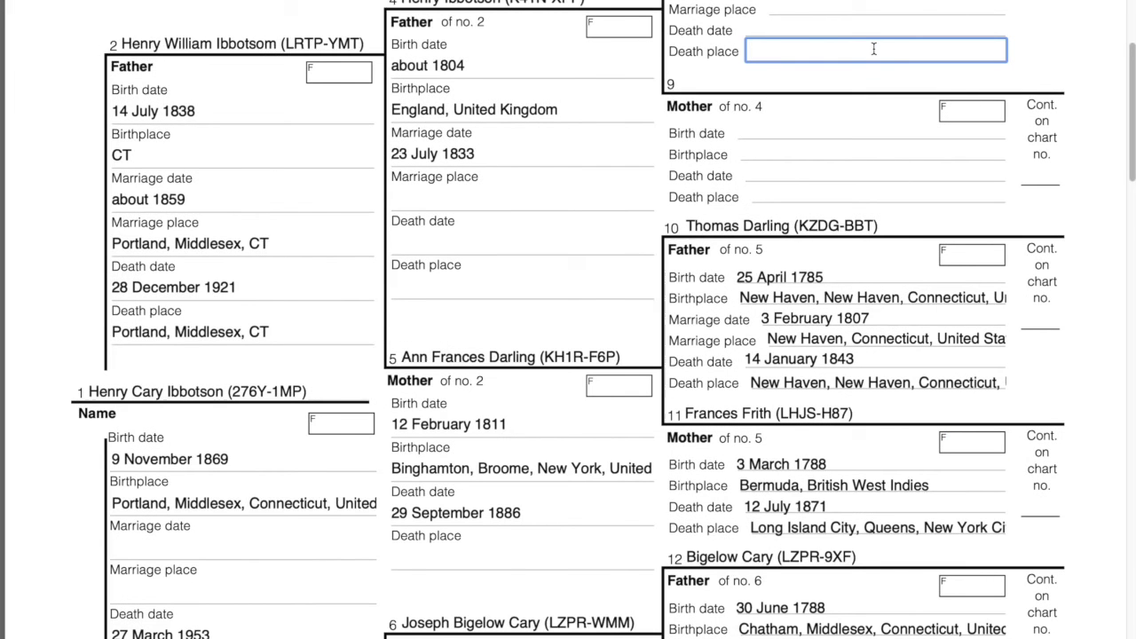
pyautogui.write('Sayville')
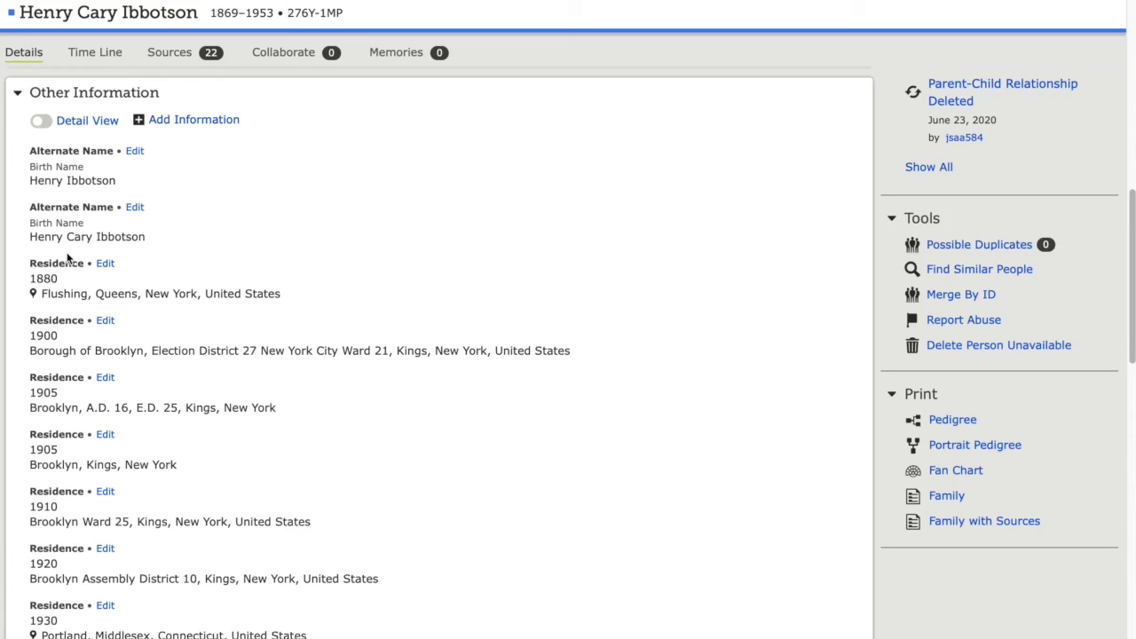
# View his children under Family Members, then list his 22 attached sources
pyautogui.scroll(-7, 67, 257)
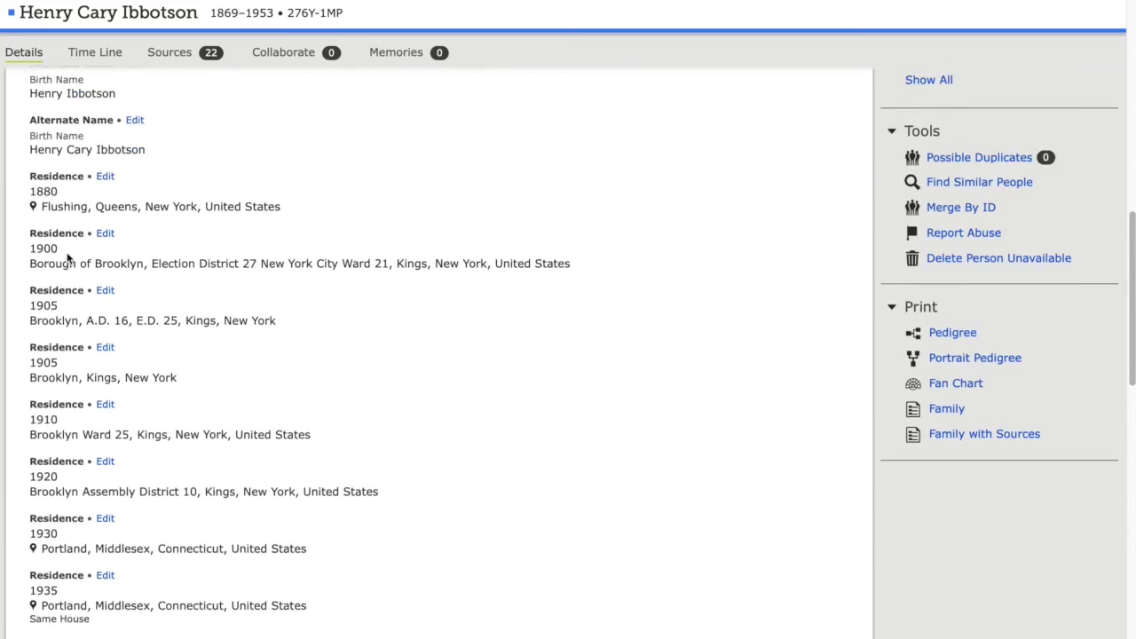
pyautogui.scroll(-2, 68, 257)
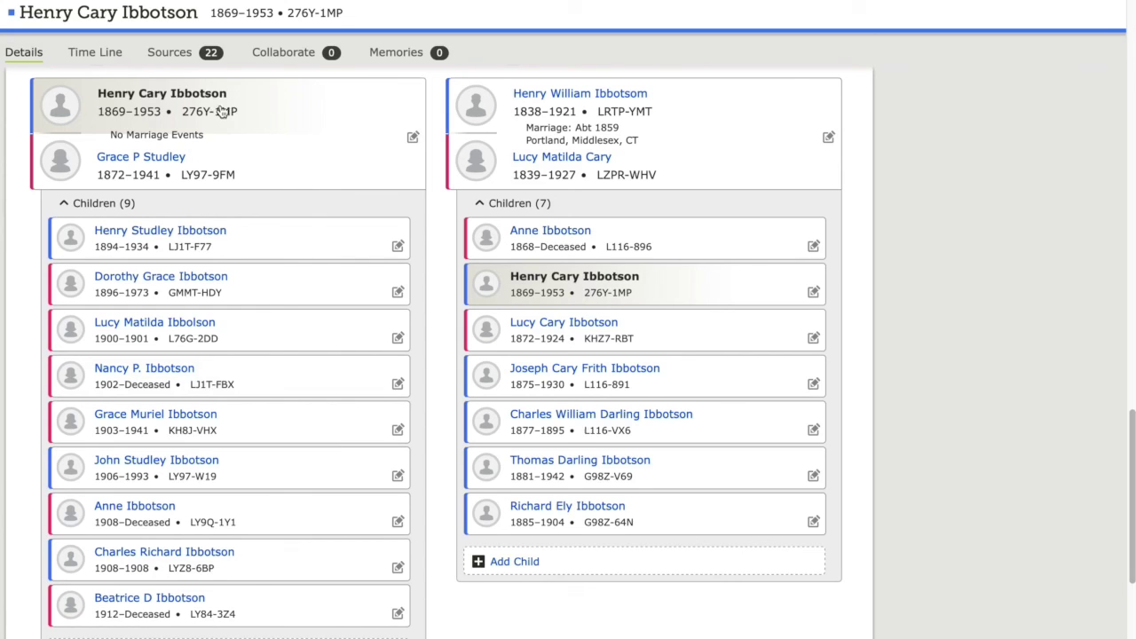
pyautogui.click(182, 54)
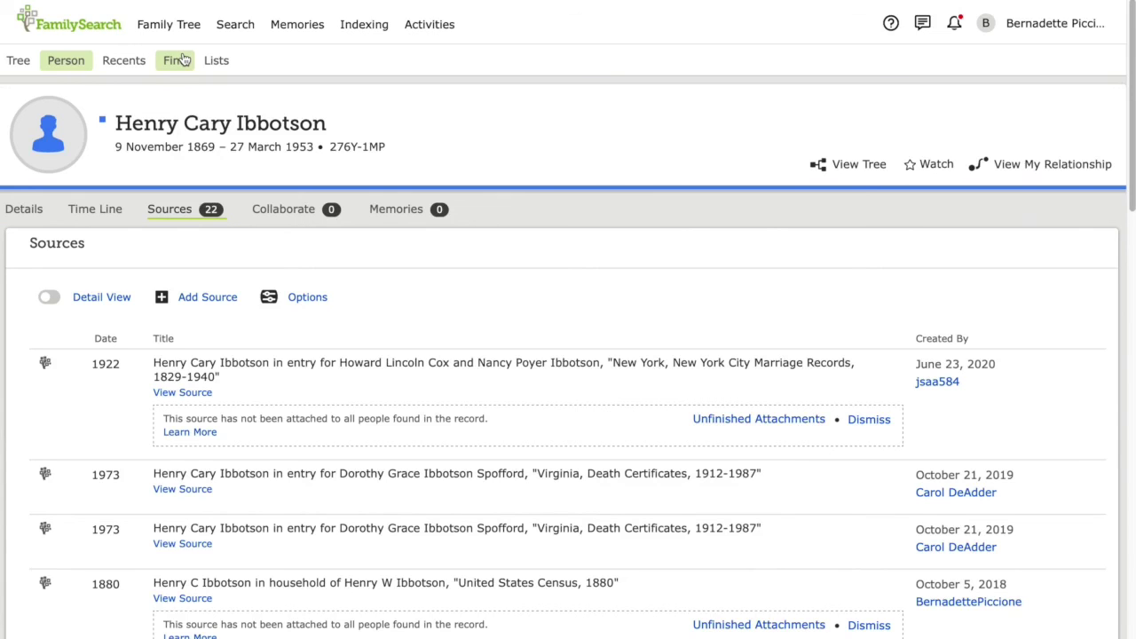
# Confirm he is the 3rd great-grandfather, then review his Time Line from the 1869 Portland birth
pyautogui.click(1005, 174)
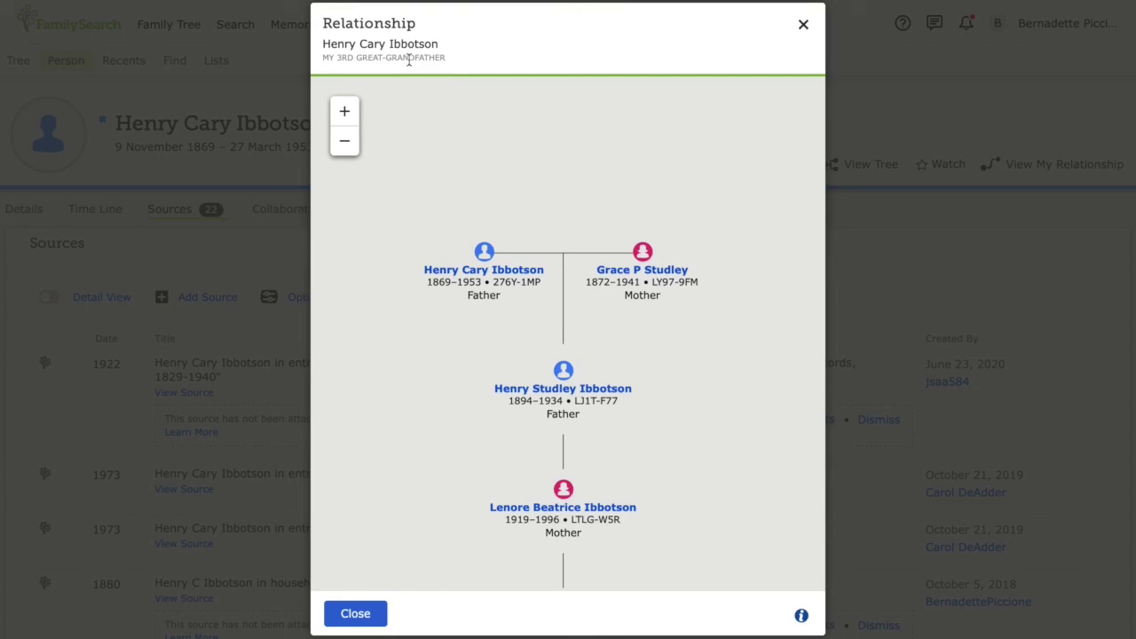
pyautogui.press('Escape')
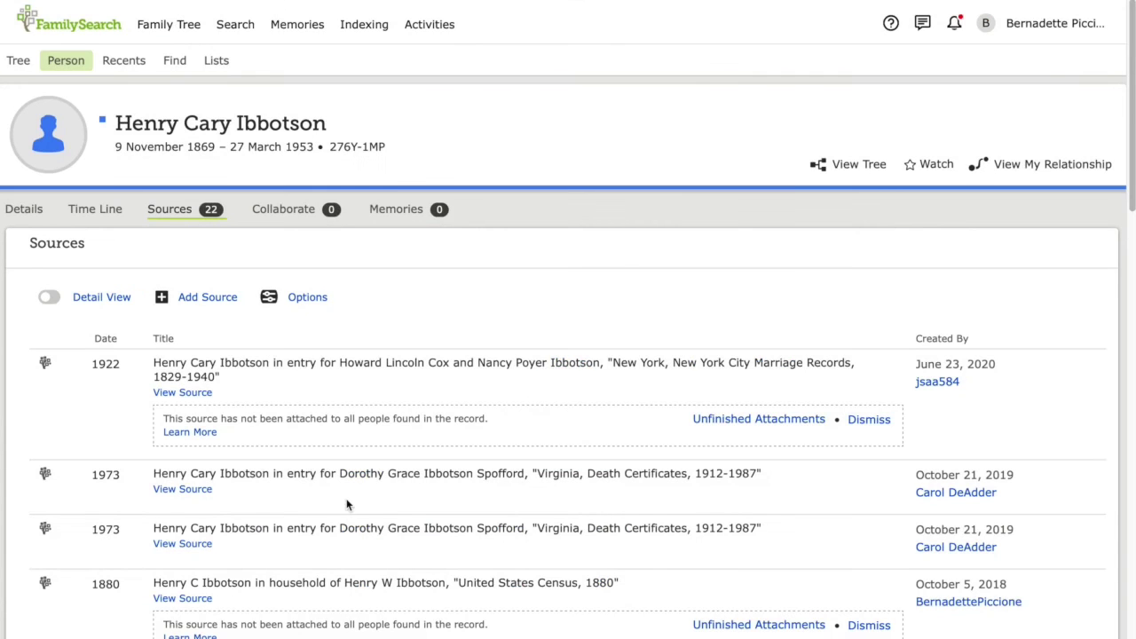
pyautogui.click(96, 212)
pyautogui.scroll(-3, 96, 208)
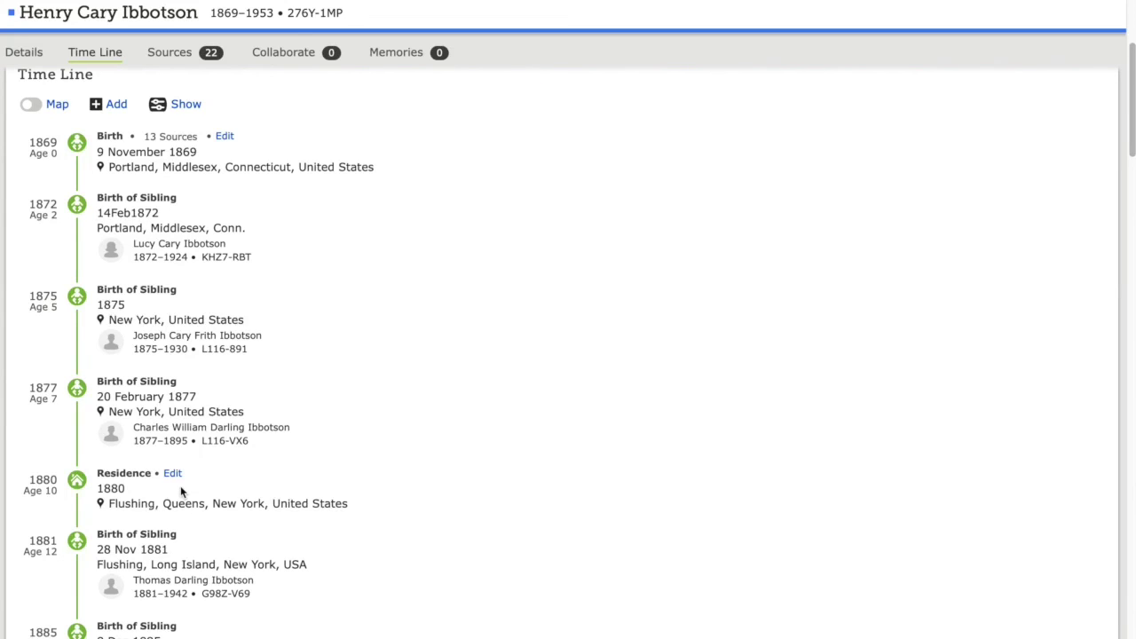
pyautogui.scroll(3, 438, 238)
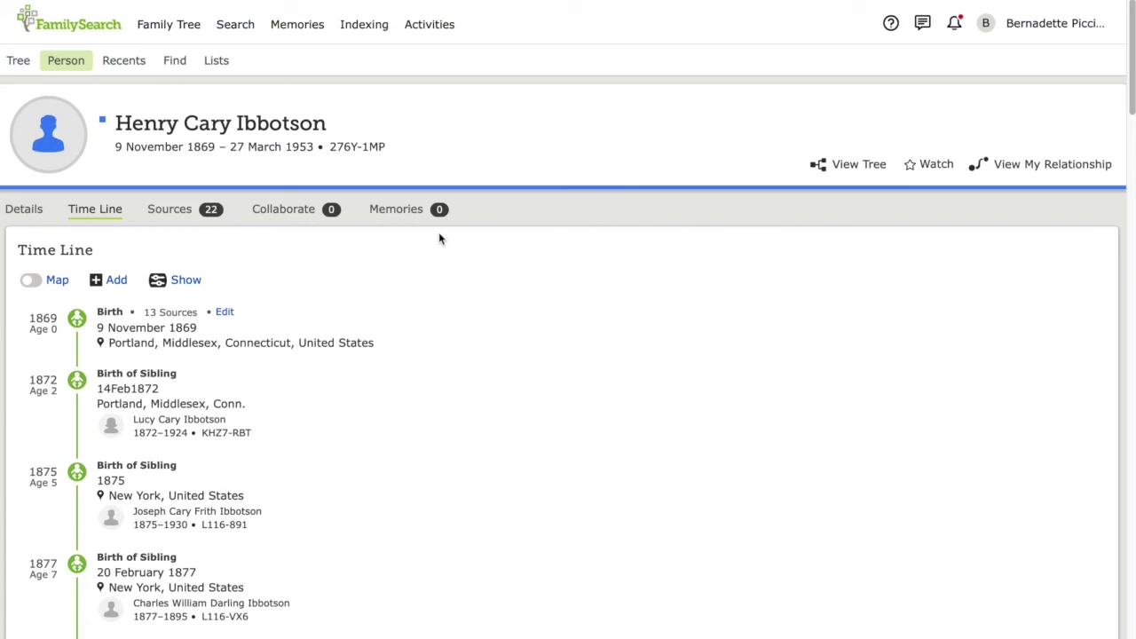
pyautogui.click(413, 211)
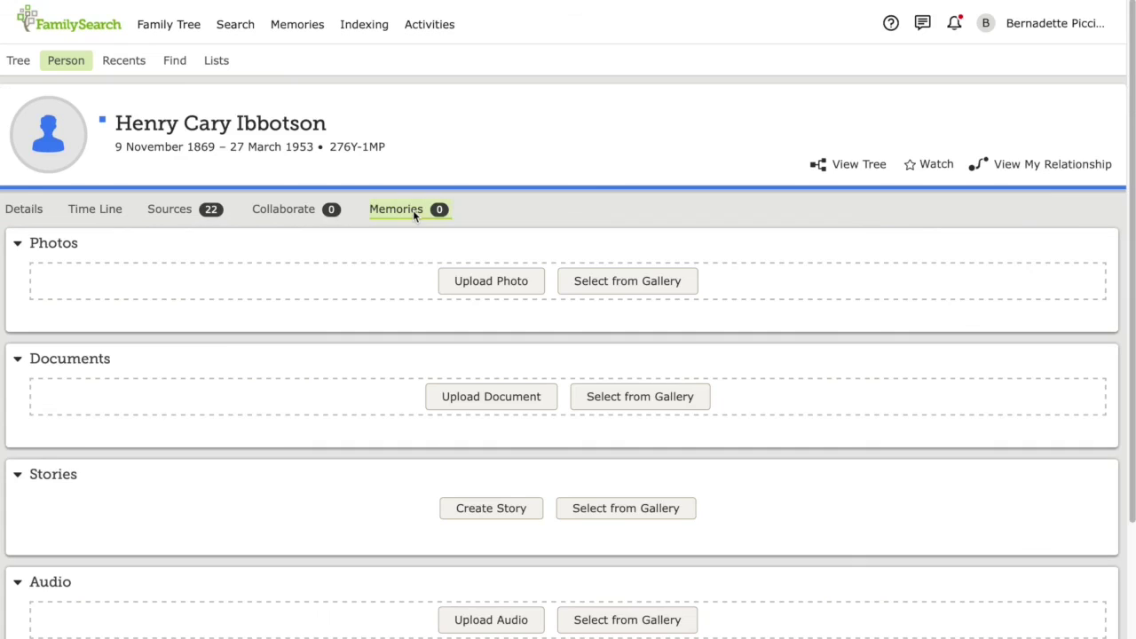